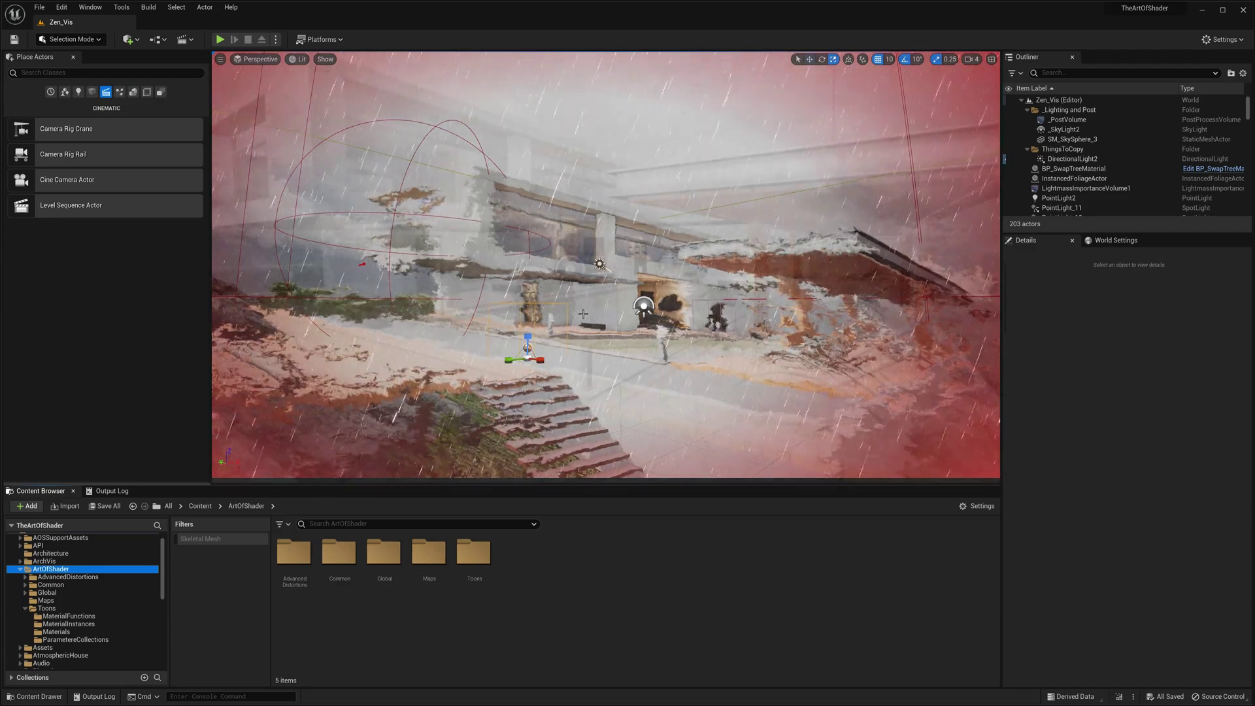
# Look through the Global, Maps and Common folders of ArtOfShader, including the subfolders inside Common
pyautogui.click(57, 577)
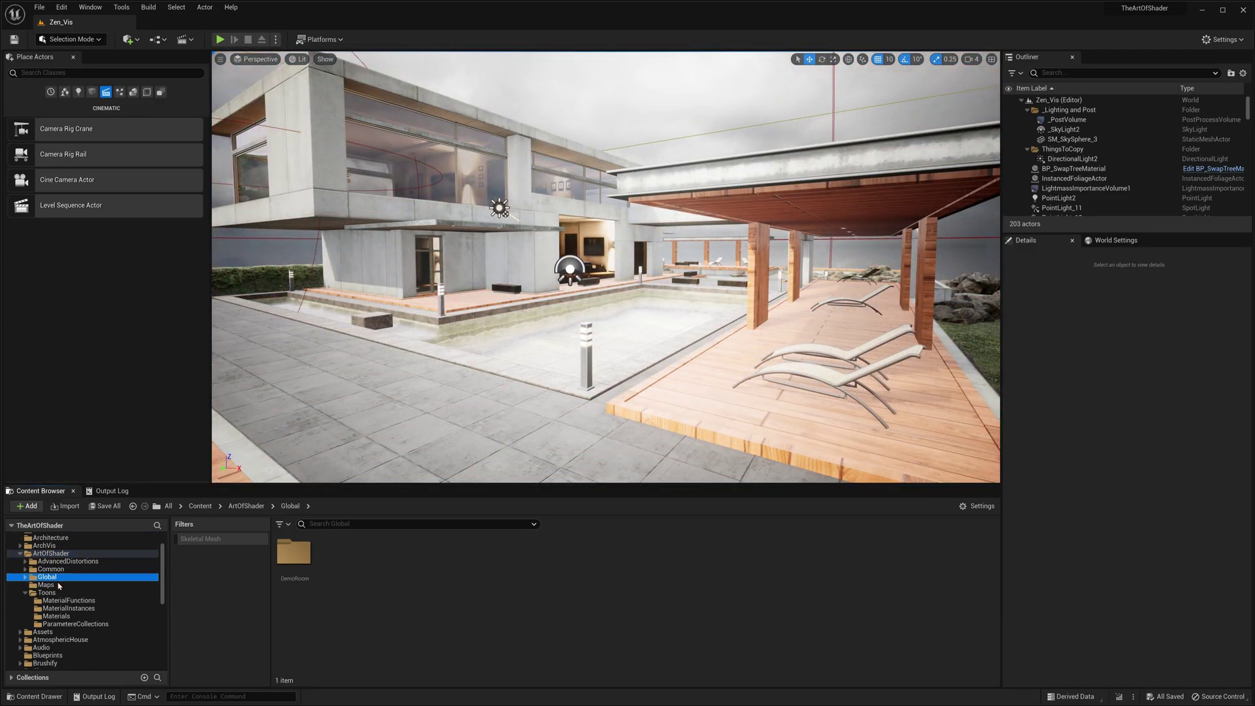
pyautogui.click(59, 585)
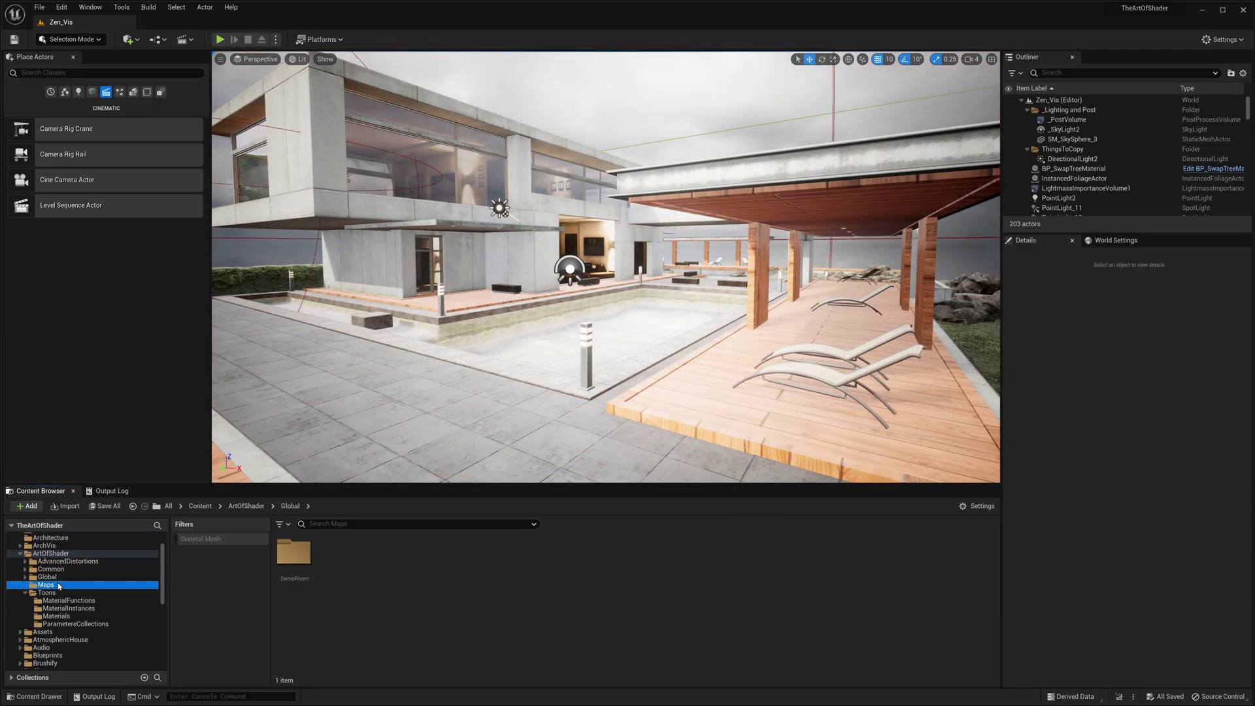
pyautogui.doubleClick(56, 568)
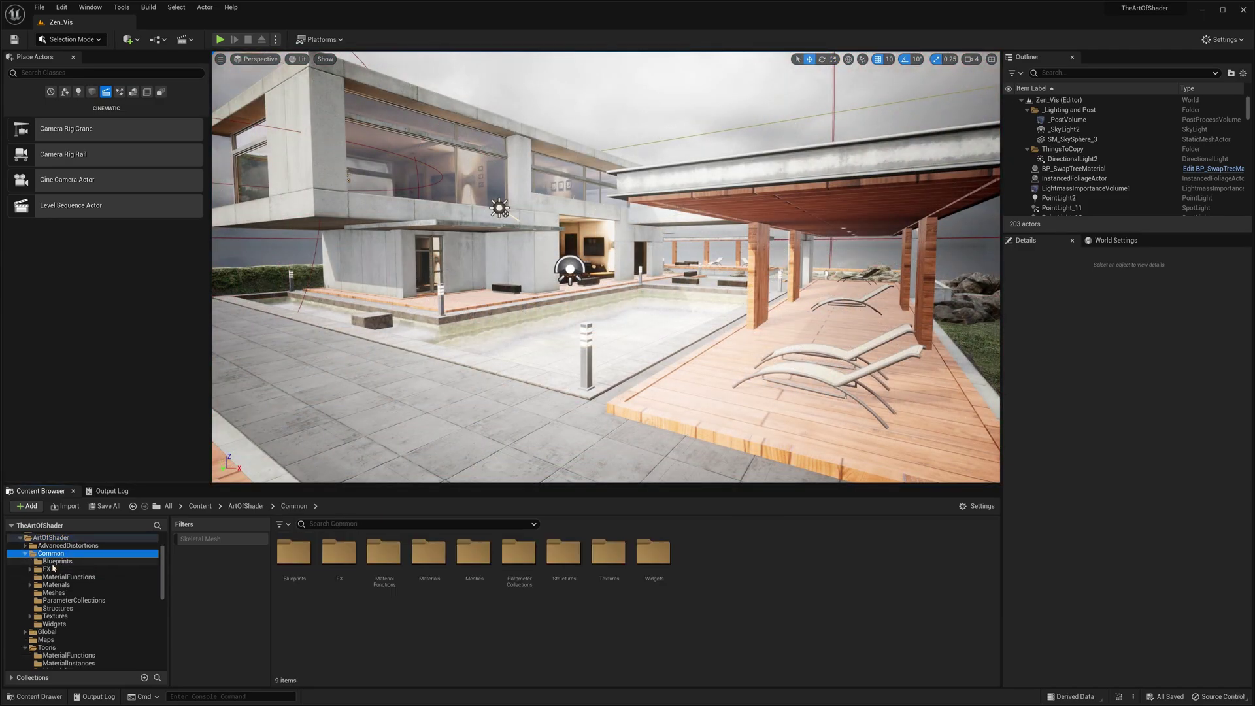
pyautogui.press('Down')
pyautogui.press('Down')
pyautogui.press('Down')
pyautogui.press('Down')
pyautogui.press('Down')
pyautogui.press('Down')
pyautogui.press('Down')
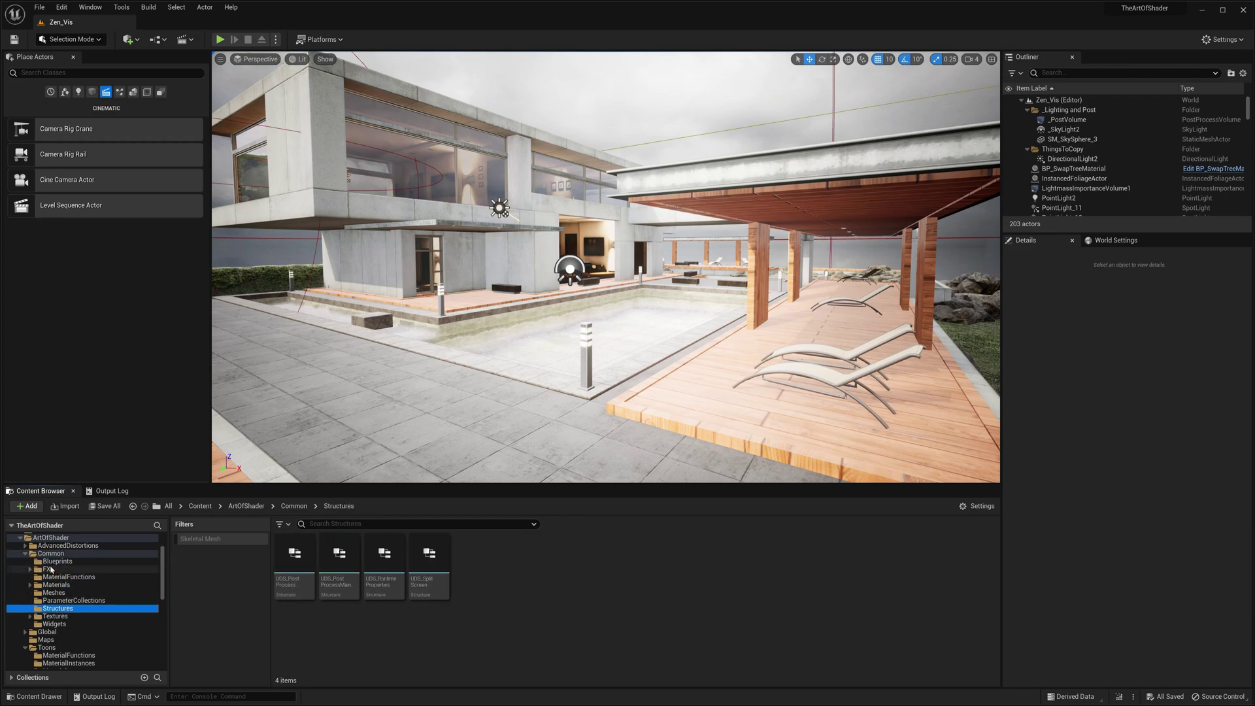
pyautogui.press('Up')
pyautogui.press('Up')
pyautogui.press('Up')
pyautogui.press('Up')
pyautogui.press('Up')
pyautogui.press('Up')
pyautogui.press('Up')
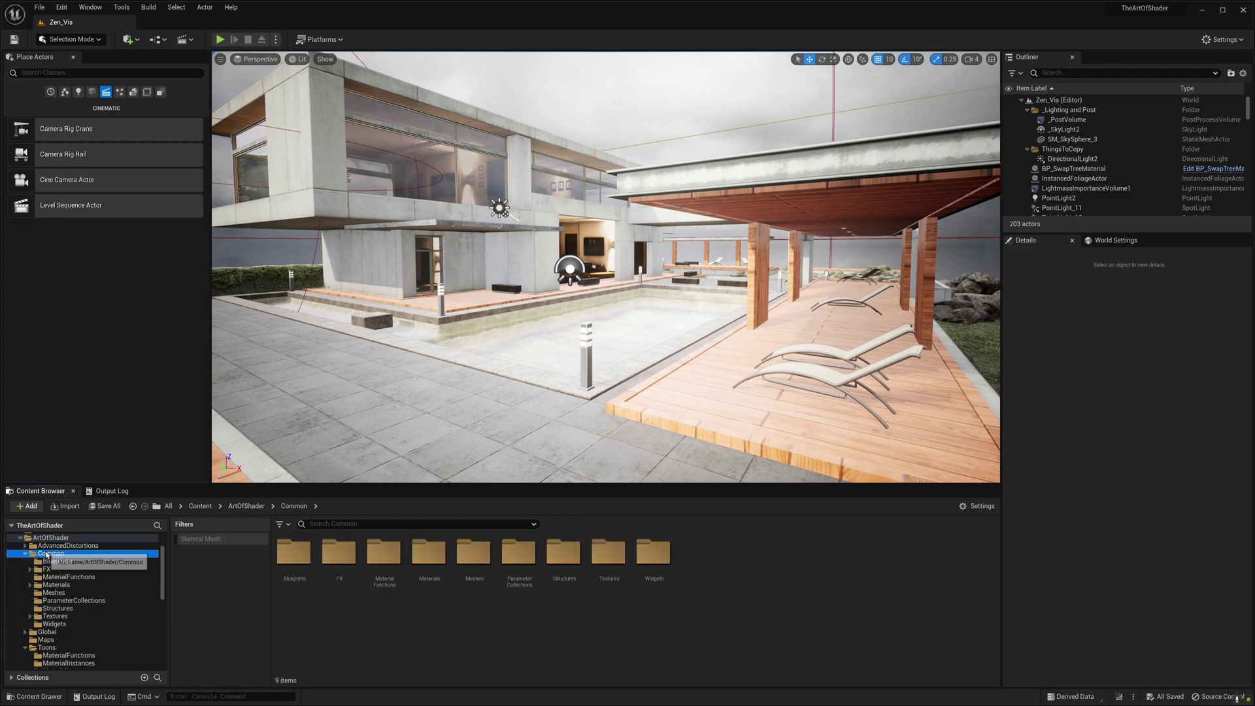
# Collapse the Common folder and view the contents of the AdvancedDistortions and Toons folders
pyautogui.doubleClick(59, 553)
pyautogui.click(80, 547)
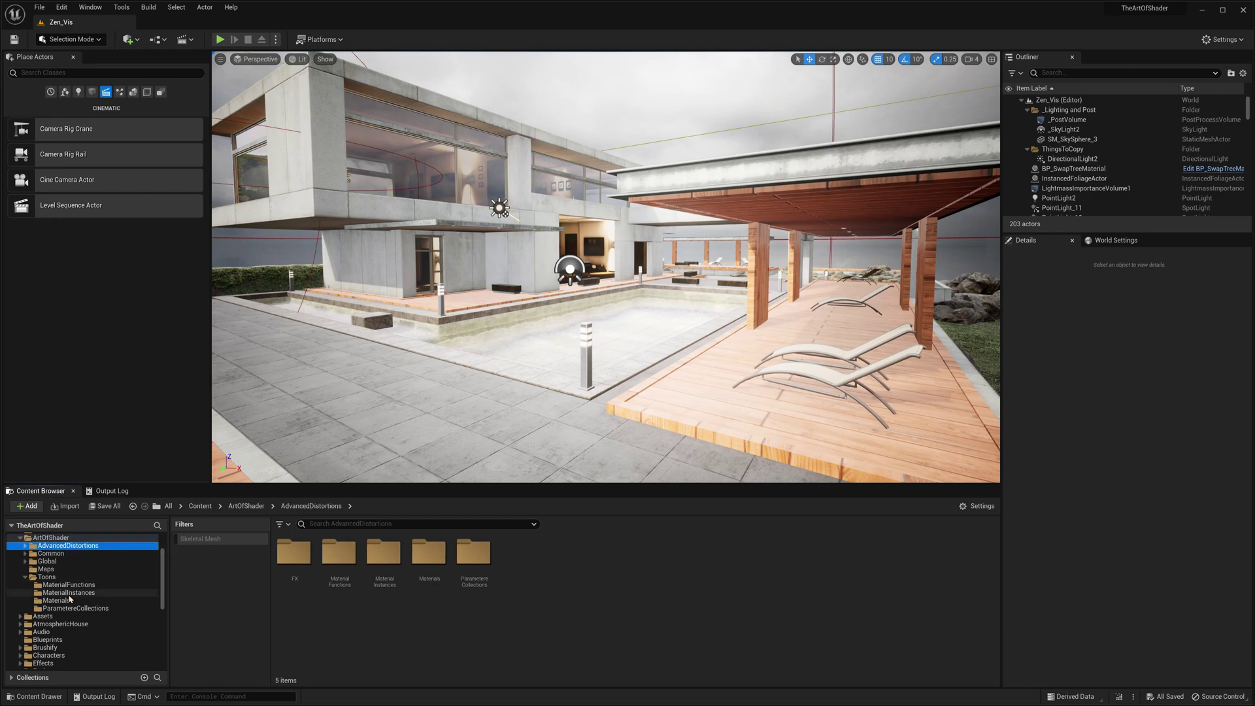
pyautogui.scroll(-1, 70, 596)
pyautogui.doubleClick(46, 561)
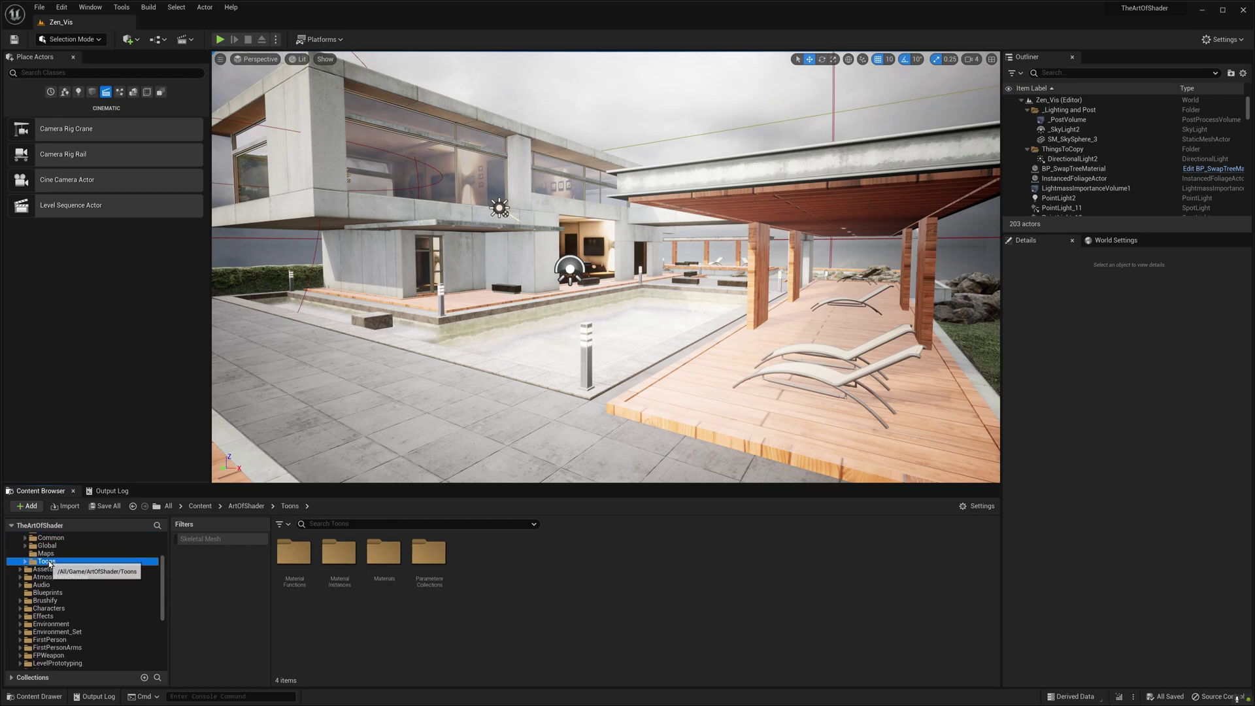
pyautogui.scroll(1, 51, 566)
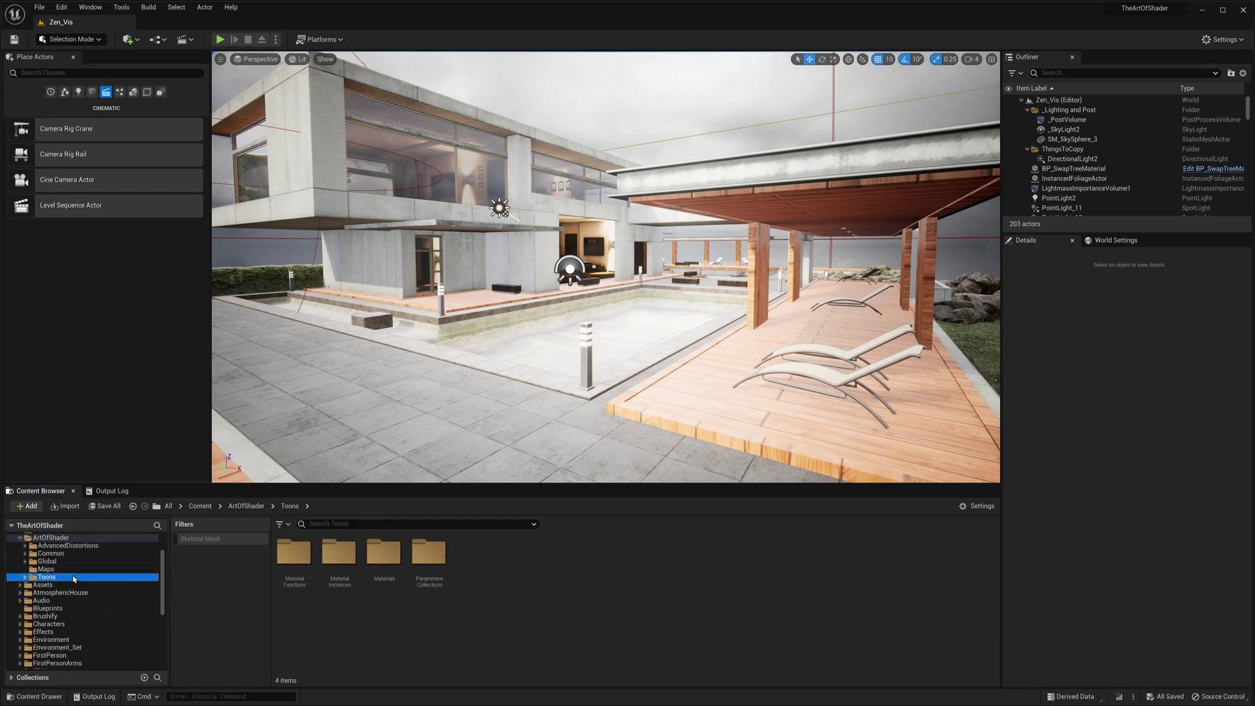
pyautogui.scroll(1, 74, 578)
# Open the Blueprints folder inside Common and select the BP_ArtOfShader blueprint
pyautogui.click(89, 574)
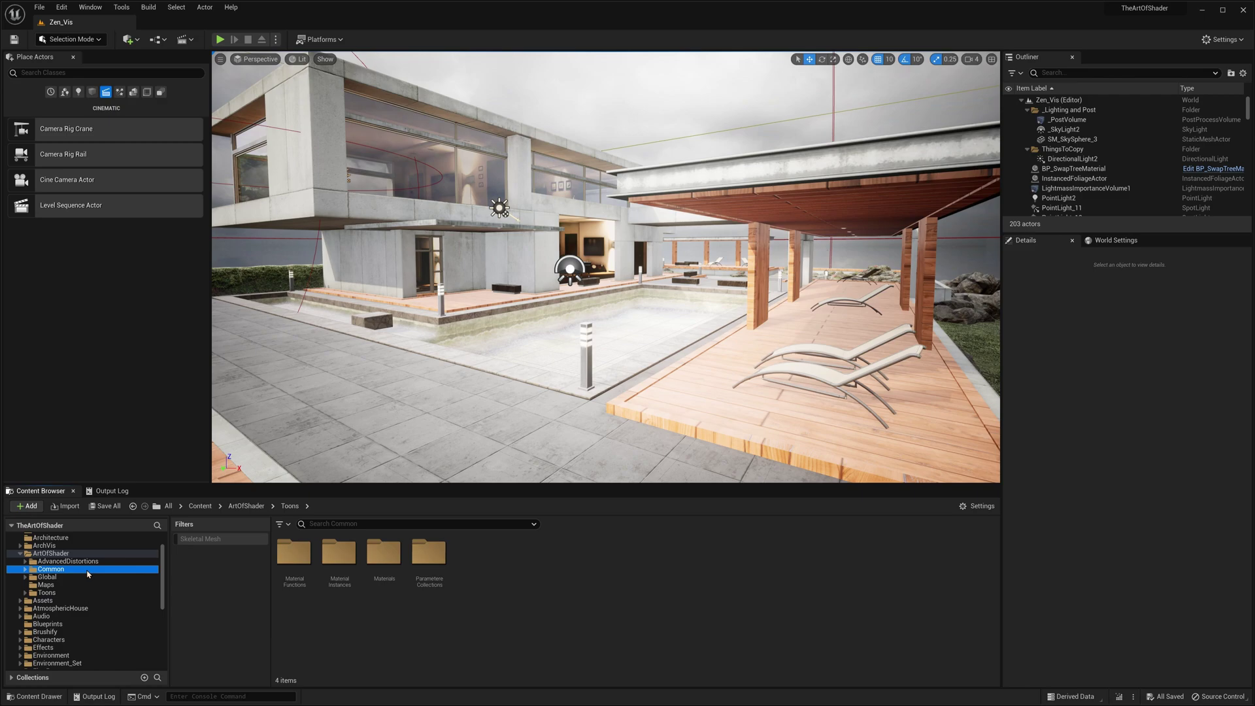
pyautogui.doubleClick(88, 570)
pyautogui.click(78, 578)
pyautogui.click(393, 580)
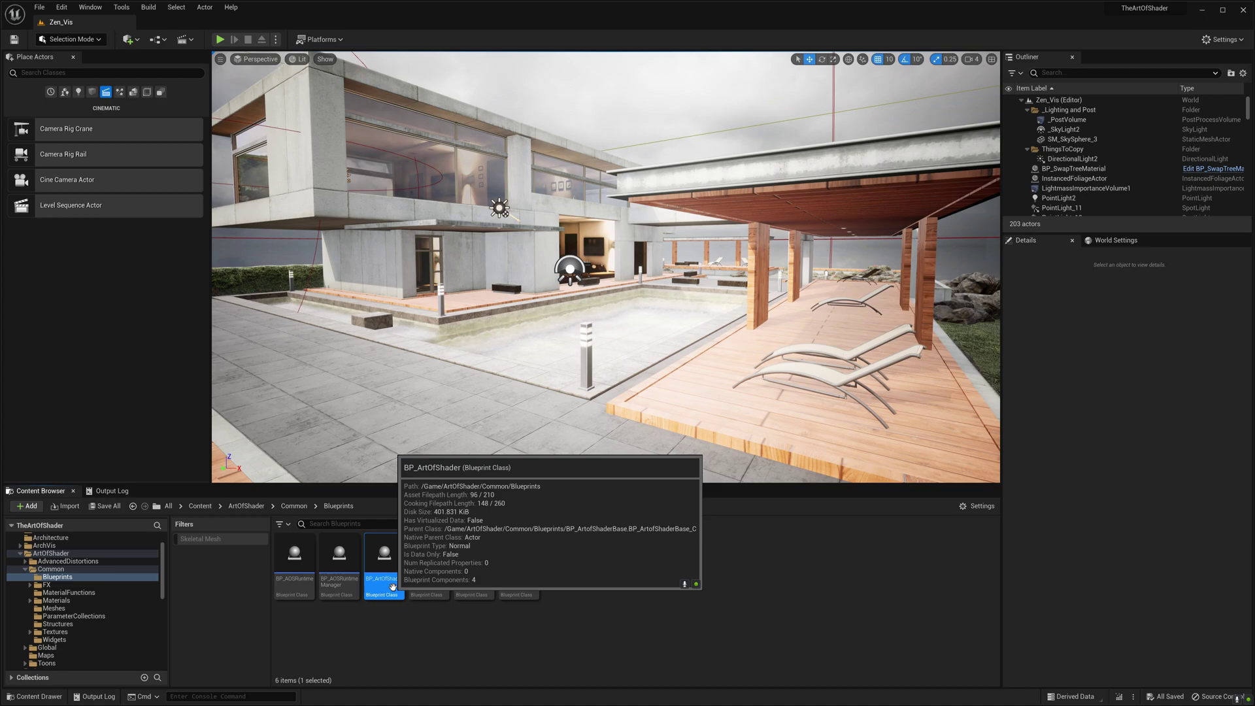
# Place a PostProcessVolume in the level and enable its Infinite Extent (Unbound) setting
pyautogui.click(119, 92)
pyautogui.moveTo(72, 133); pyautogui.dragTo(658, 319)
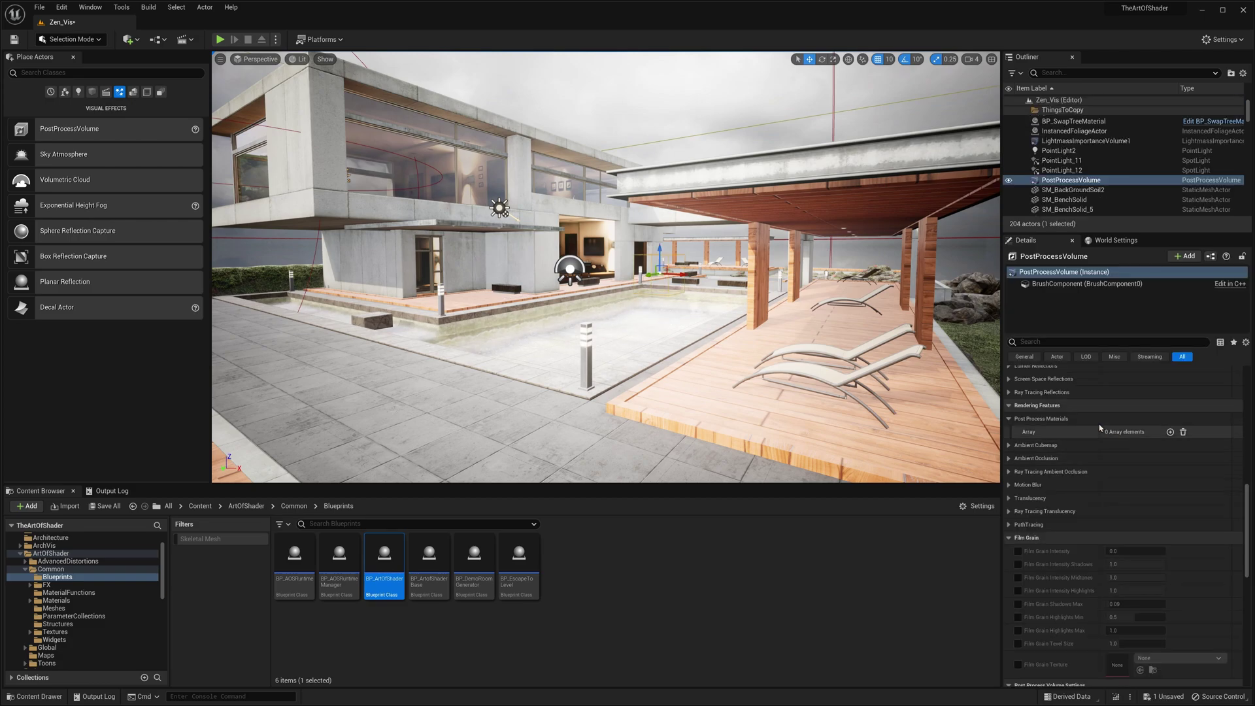
pyautogui.scroll(-10, 1030, 494)
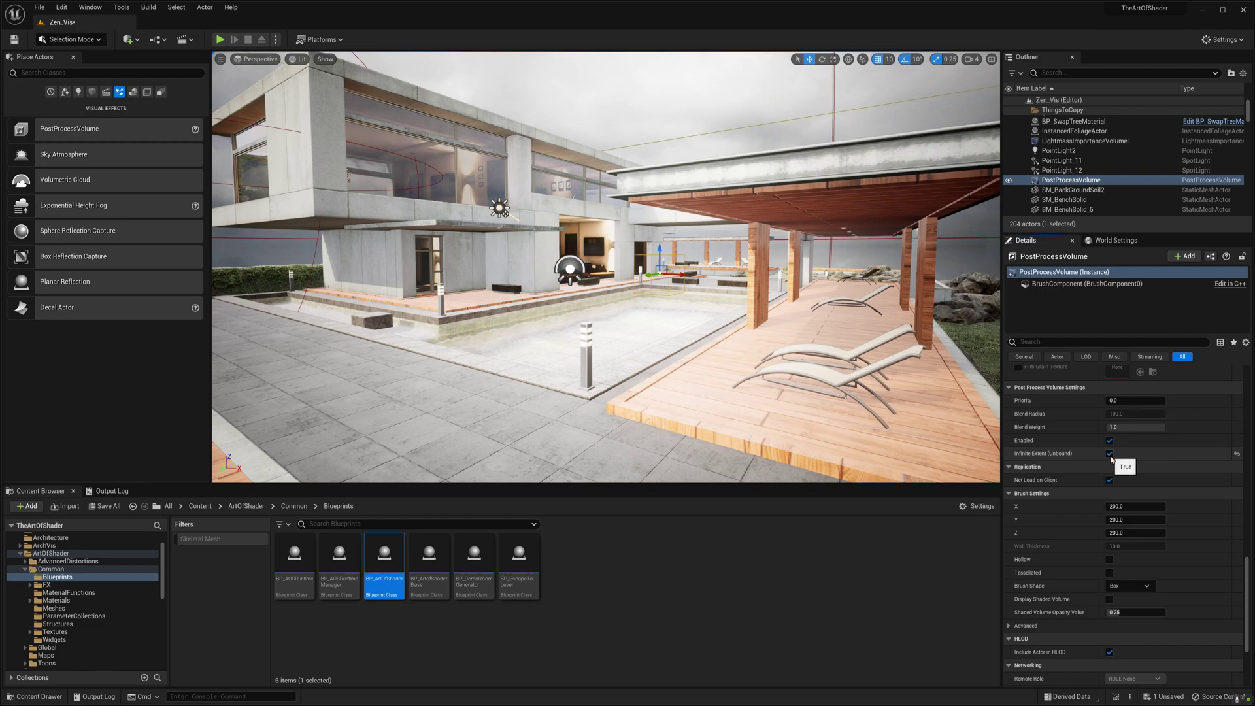
# Add a Post Process Materials array element and assign the AdvancedDistortions instance MI_FractalRefraction, then replace it with MI_FilteredUVMap
pyautogui.scroll(9, 1060, 559)
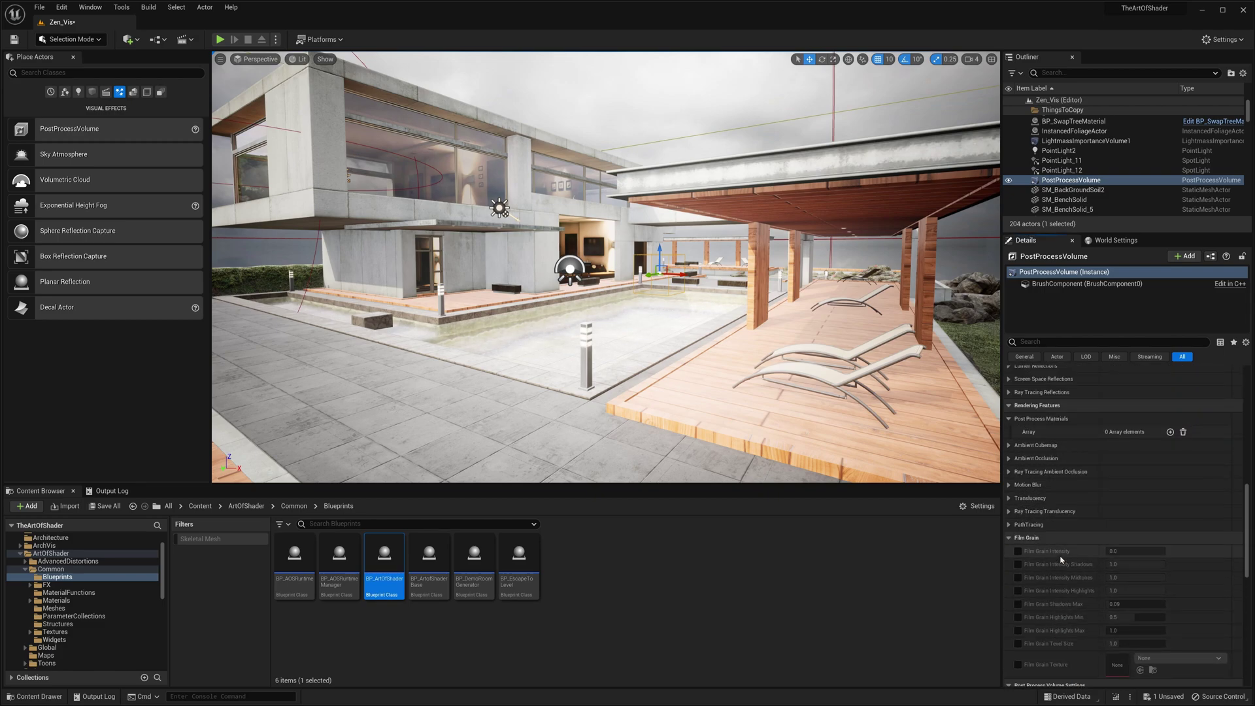
pyautogui.click(1170, 432)
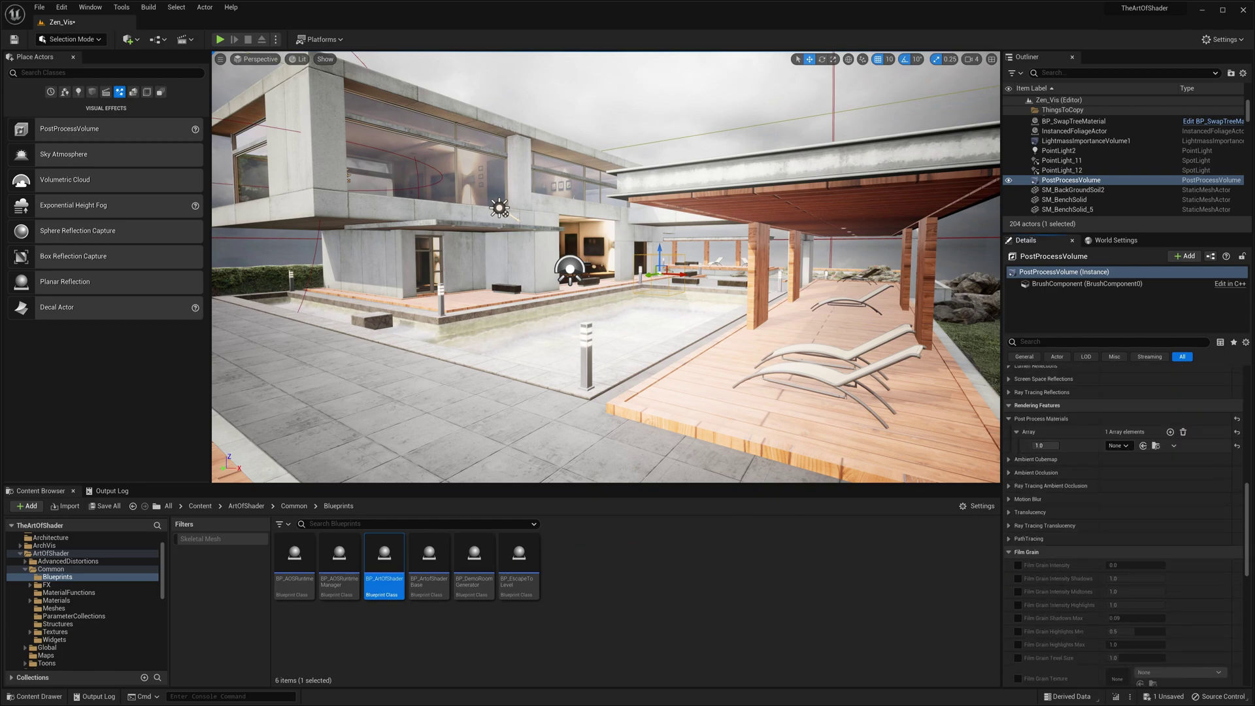
pyautogui.click(68, 561)
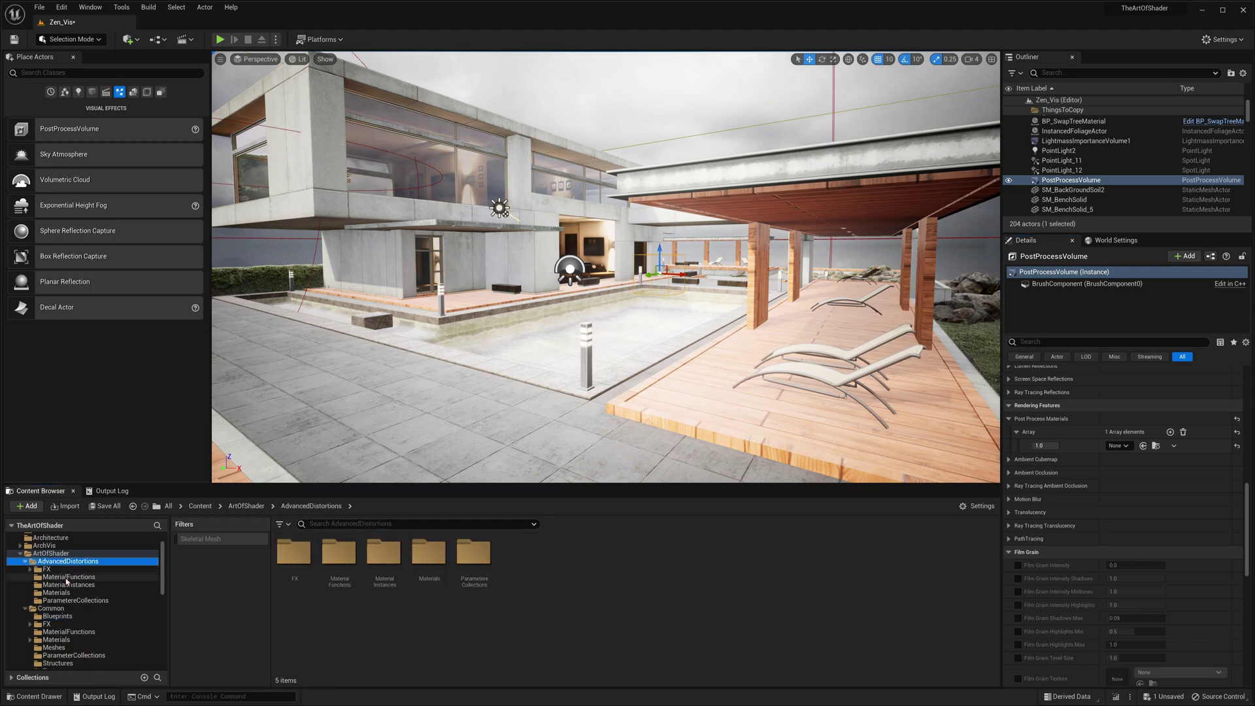
pyautogui.click(65, 585)
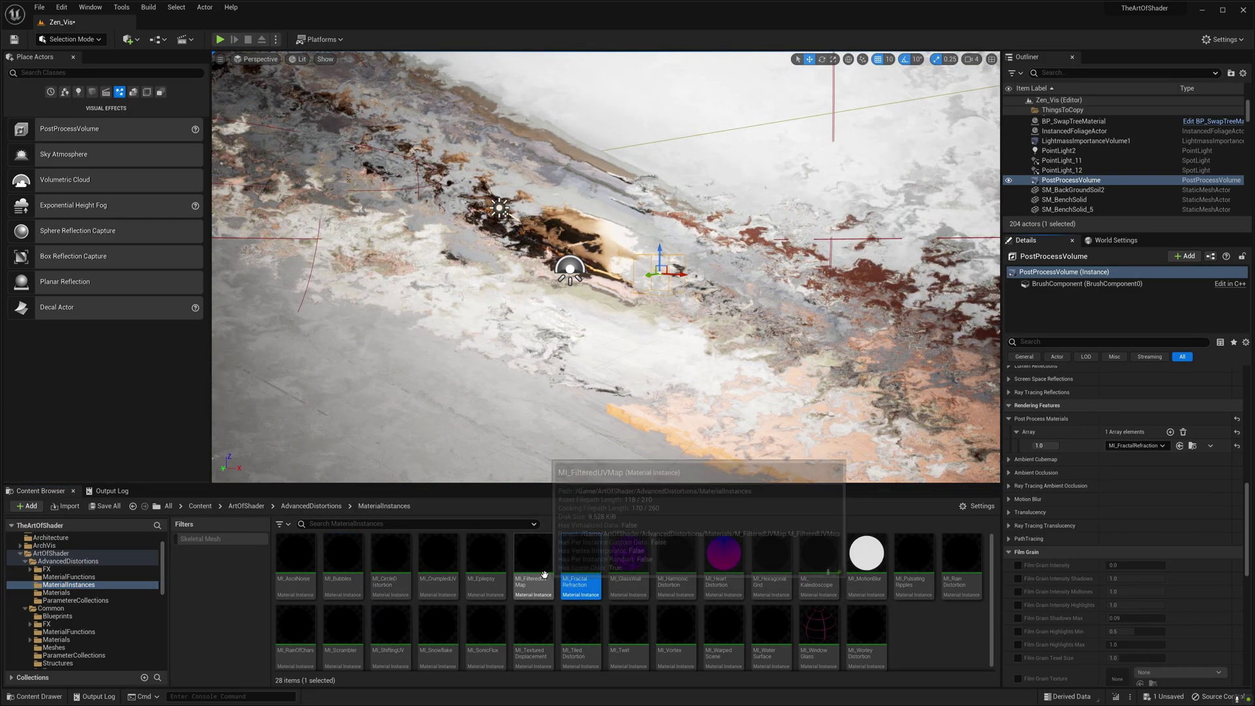
pyautogui.click(533, 556)
pyautogui.click(1180, 446)
# Replace the volume's post process material with MI_CelShading from the Toons material instances
pyautogui.scroll(-1, 78, 588)
pyautogui.click(26, 592)
pyautogui.doubleClick(60, 617)
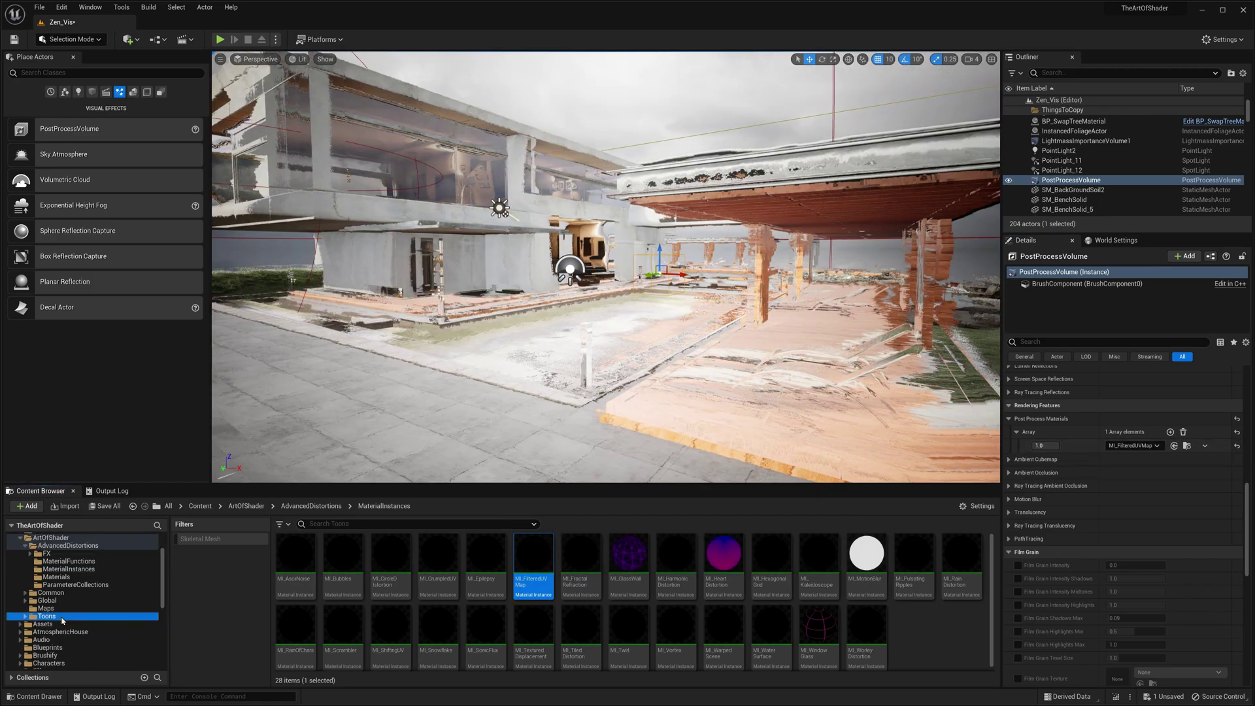
pyautogui.click(67, 632)
pyautogui.click(384, 558)
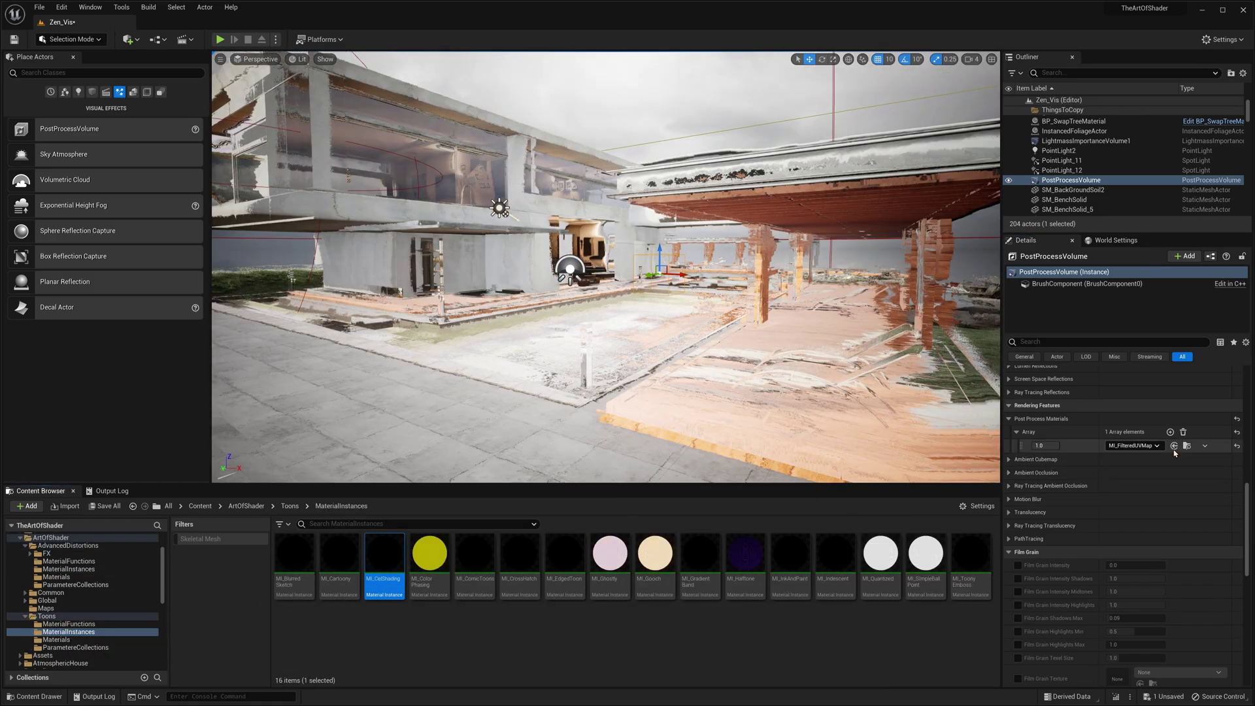
pyautogui.click(1174, 445)
# Open the MI_CelShading instance and examine its parameter groups, from blending and localization to the Toons color, outline, rim and specular settings
pyautogui.doubleClick(385, 559)
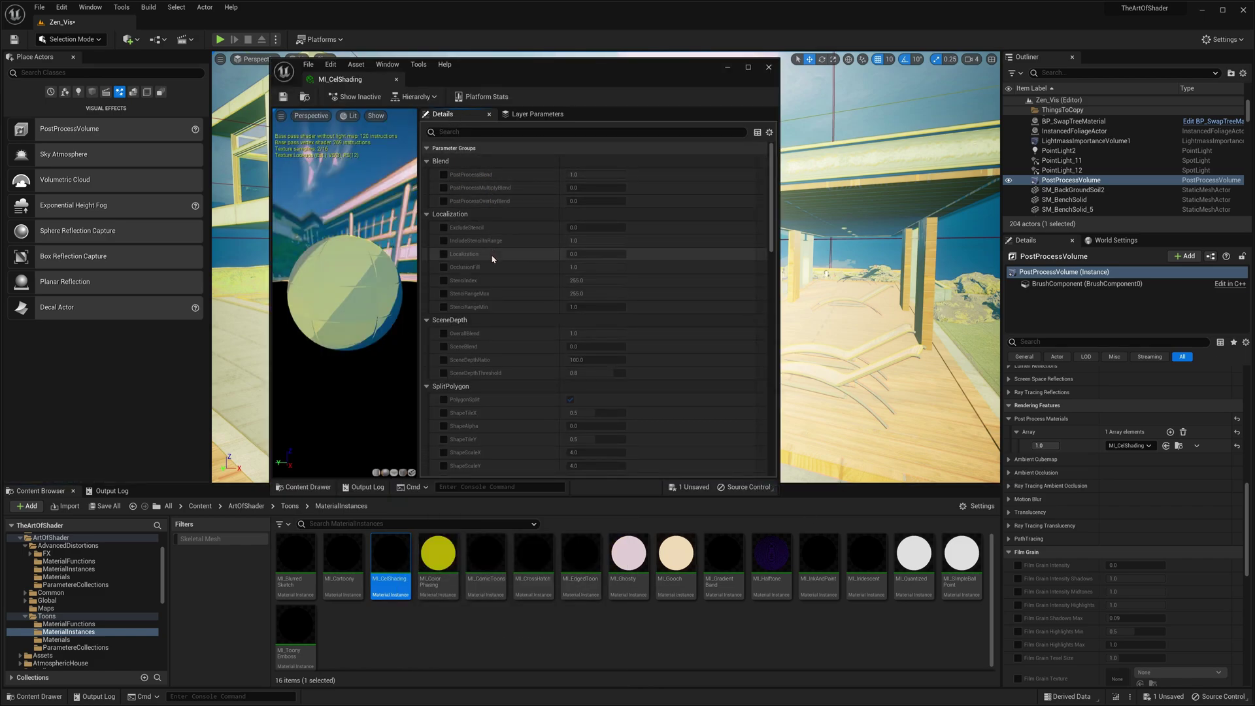
pyautogui.scroll(-1, 497, 261)
pyautogui.scroll(-15, 495, 288)
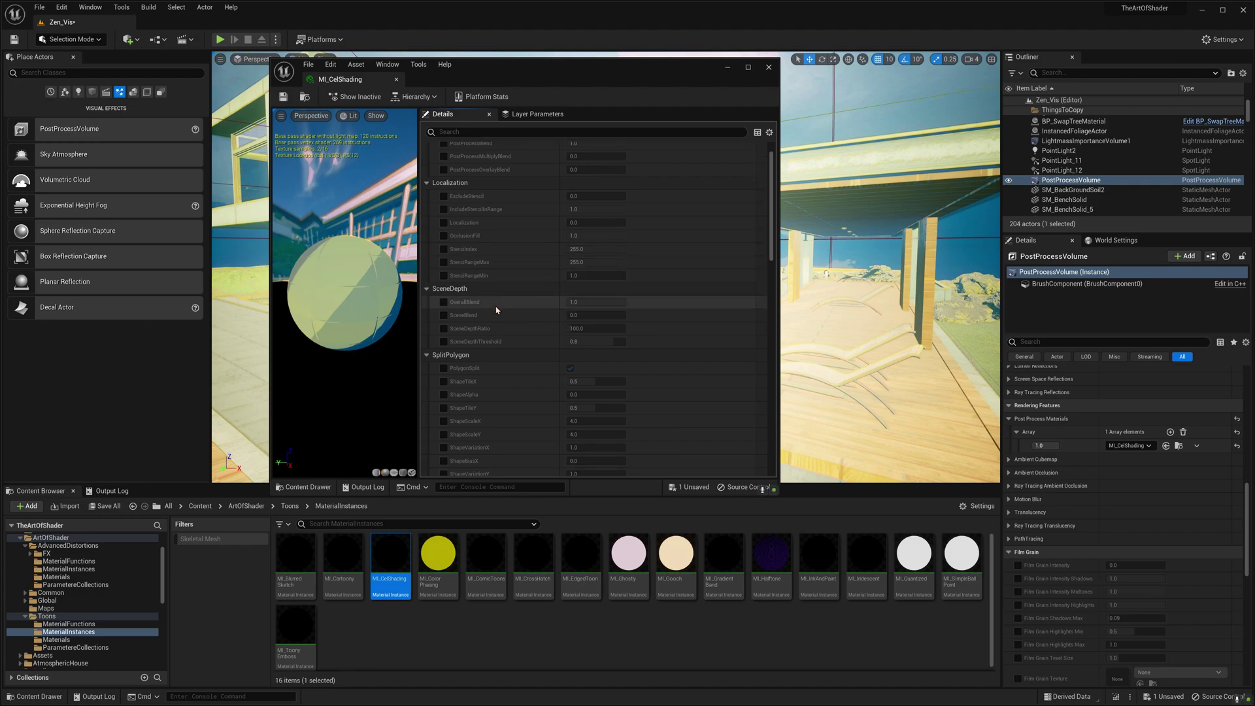
pyautogui.scroll(-16, 497, 318)
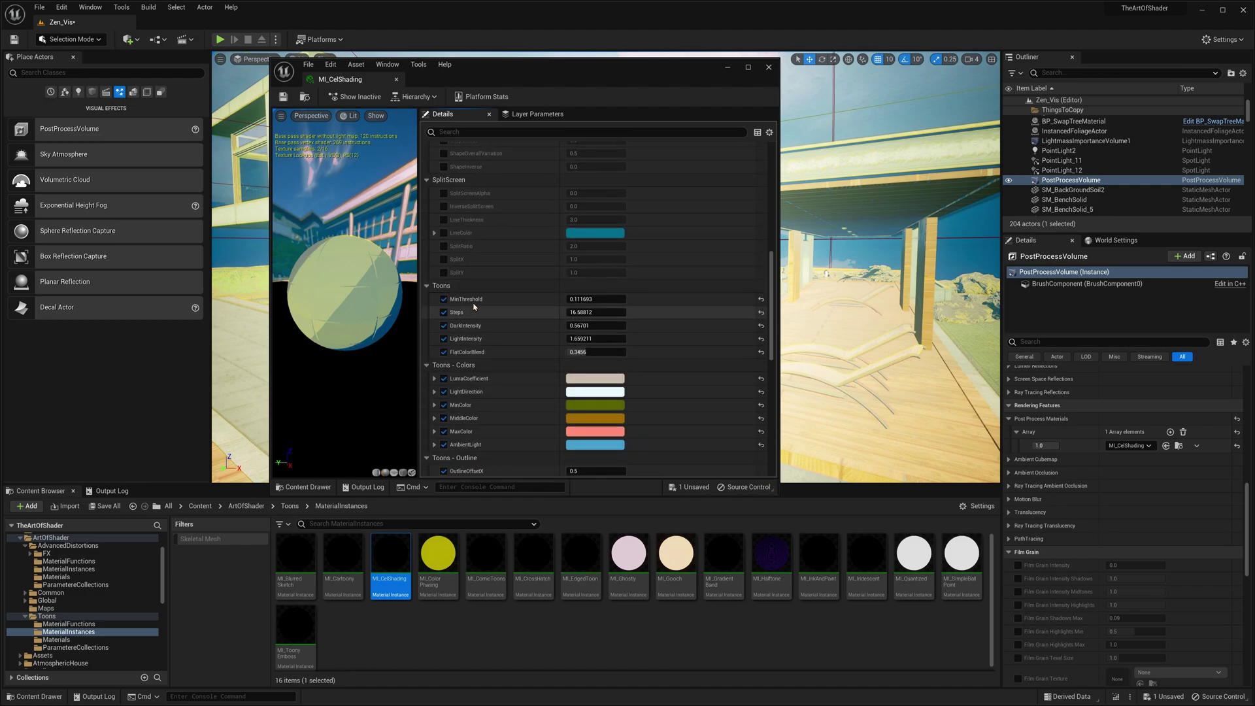
pyautogui.scroll(-3, 479, 356)
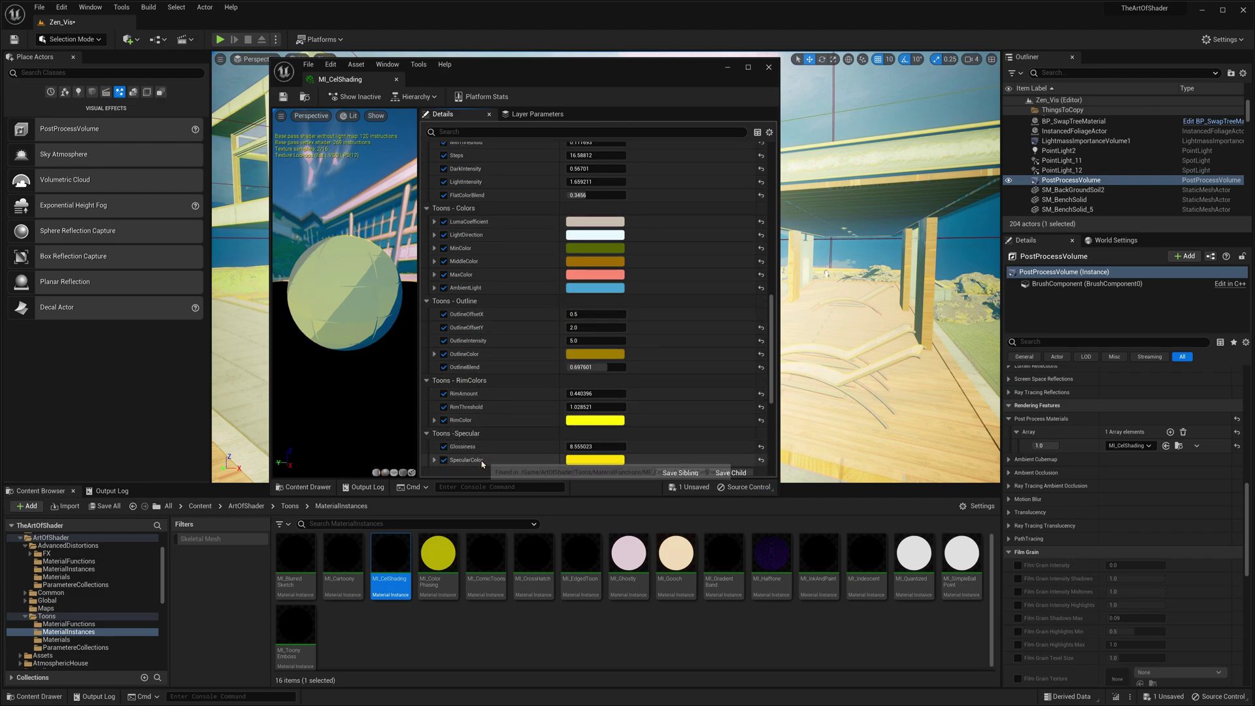
pyautogui.scroll(3, 482, 394)
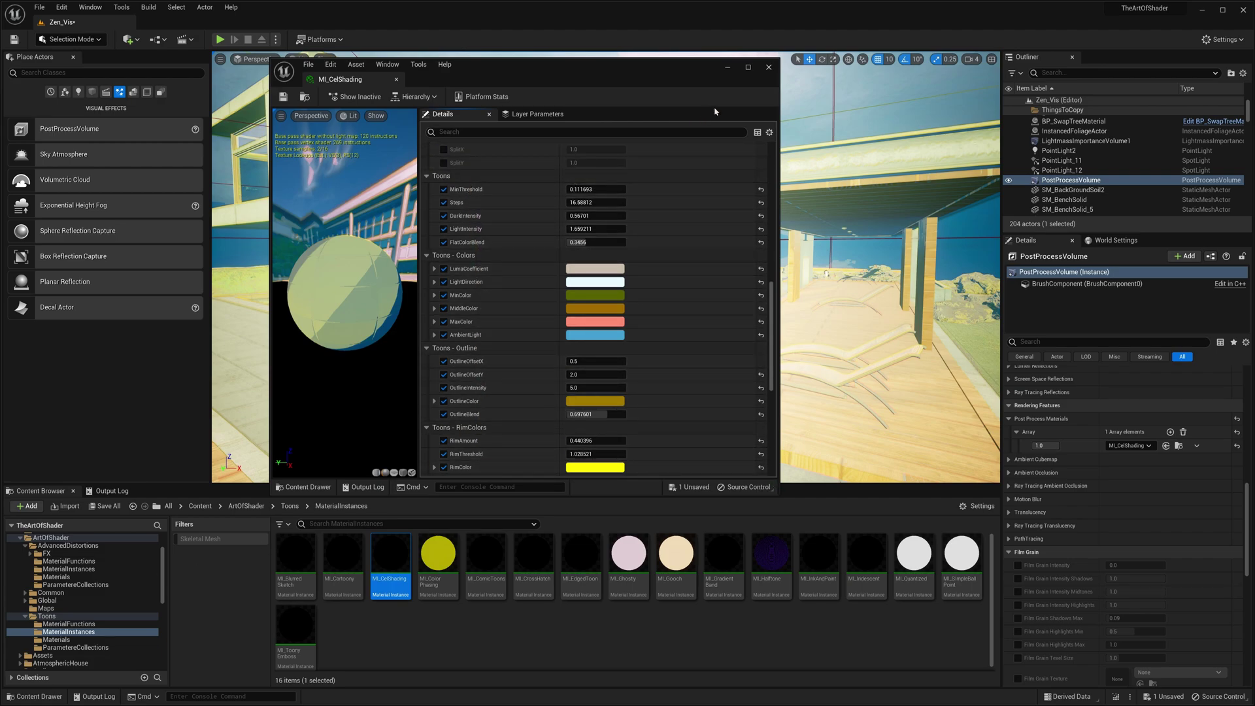
# Move the material editor aside and try lower weights for the volume's MI_CelShading element, ending at 1.0
pyautogui.moveTo(750, 70); pyautogui.dragTo(526, 118)
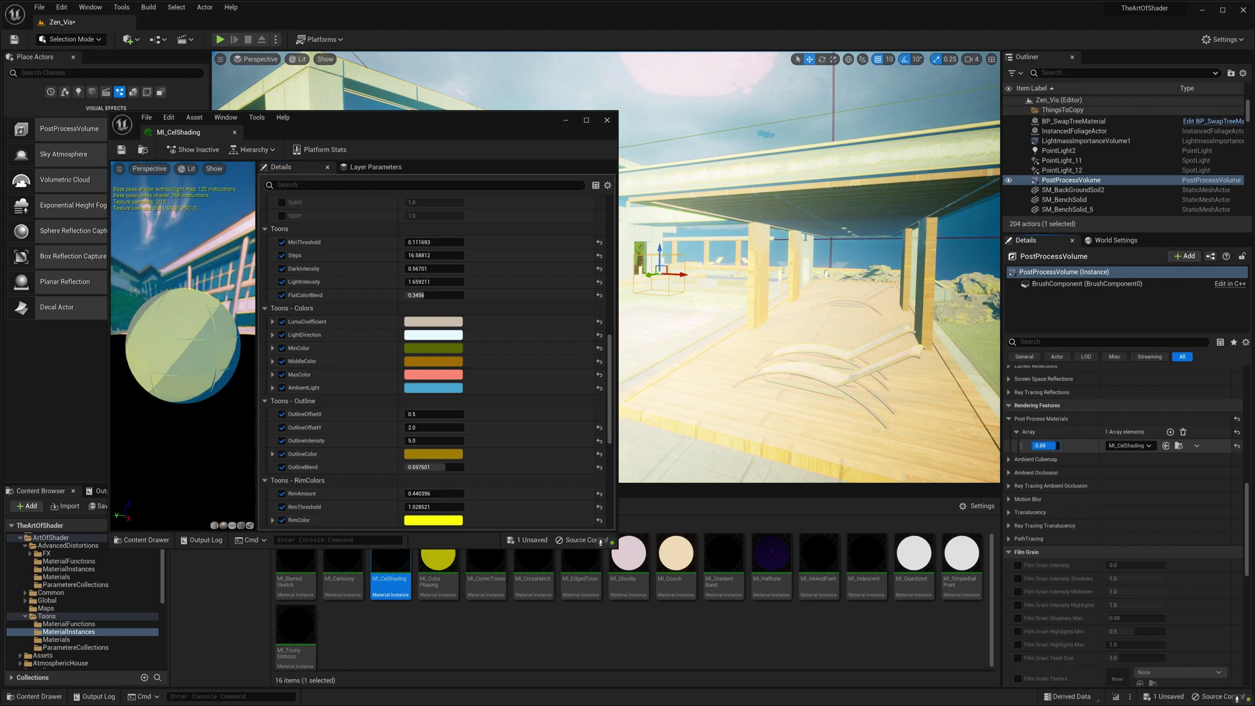
pyautogui.moveTo(1055, 445); pyautogui.dragTo(997, 446)
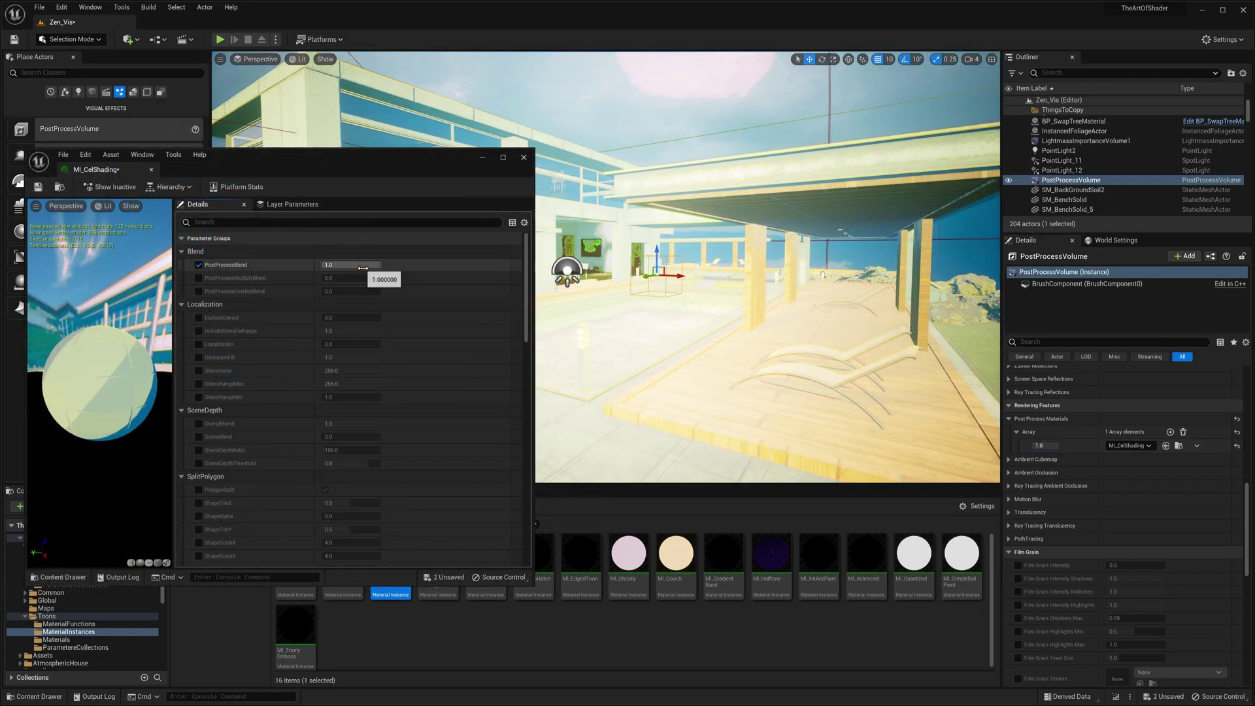
# Try out MI_CelShading's PostProcessBlend, PostProcessMultiplyBlend and PostProcessOverlayBlend overrides, keeping PostProcessBlend at 1.0
pyautogui.moveTo(375, 265)
pyautogui.mouseDown()
pyautogui.moveTo(337, 264)
pyautogui.moveTo(381, 265)
pyautogui.mouseUp()
pyautogui.click(198, 279)
pyautogui.click(198, 291)
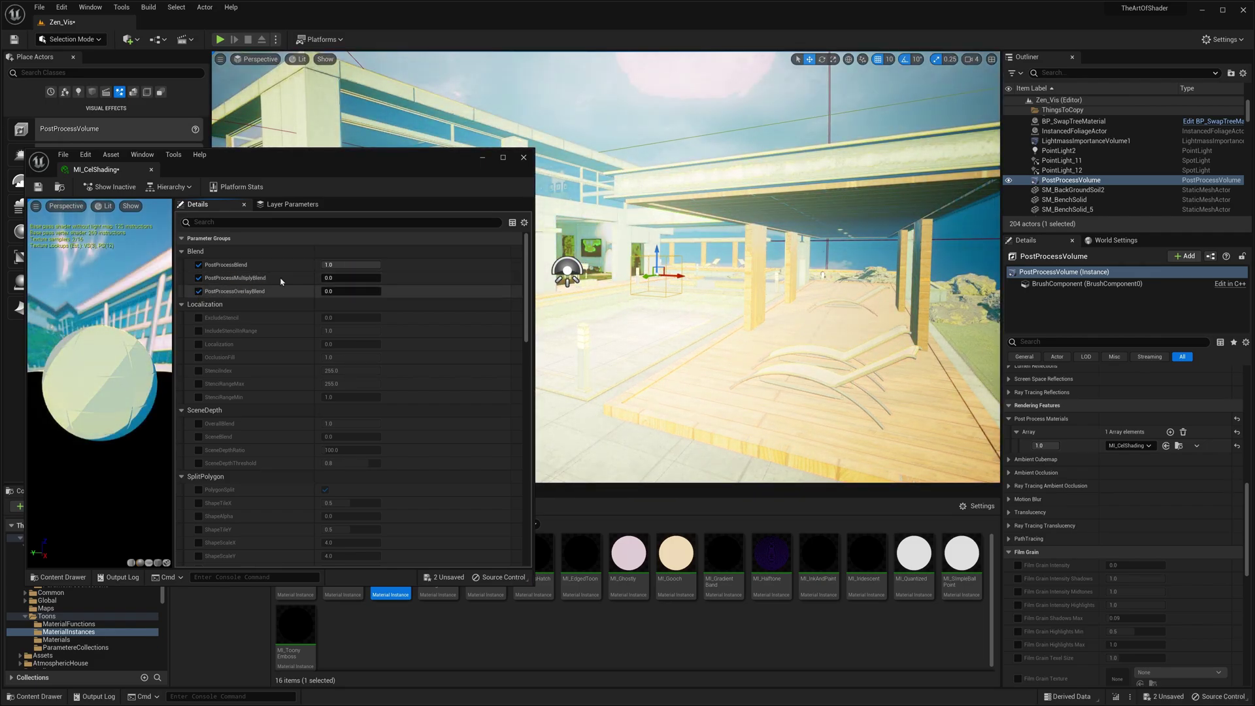
pyautogui.moveTo(327, 278); pyautogui.dragTo(246, 296)
pyautogui.click(198, 291)
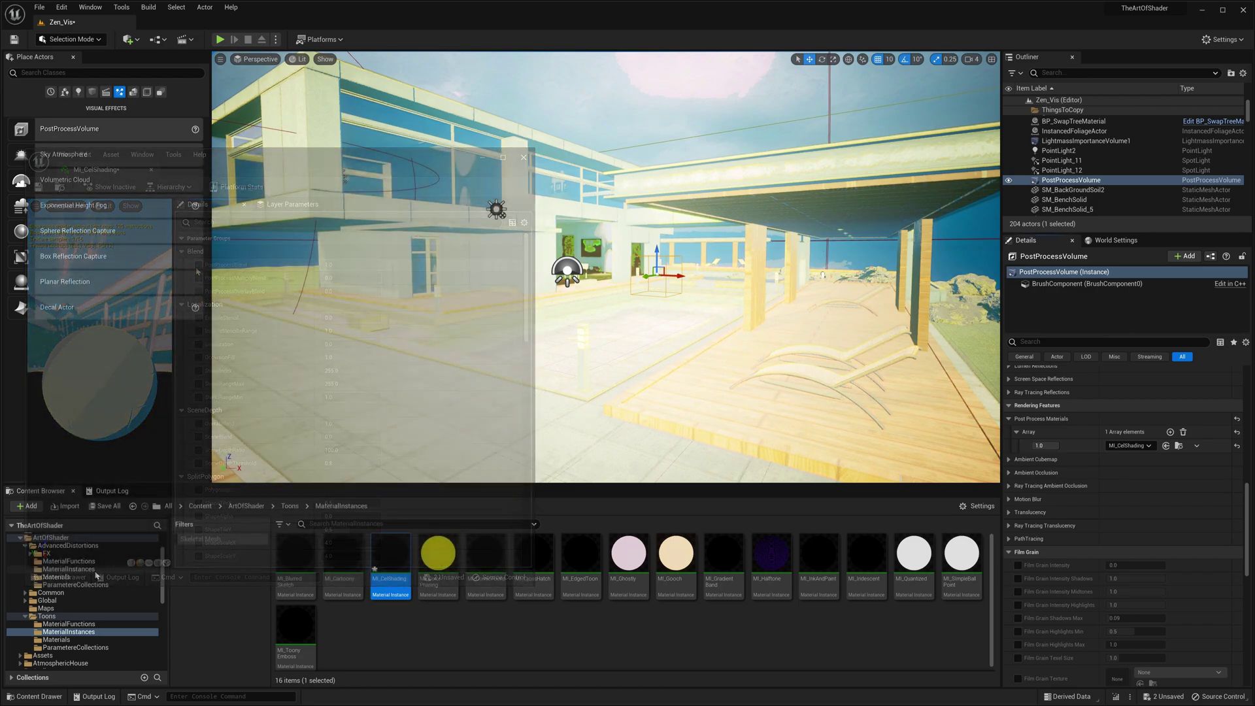
# Assign the AdvancedDistortions instances MI_FractalRefraction and MI_MotionBlur to the first and second Post Process Materials elements
pyautogui.click(69, 569)
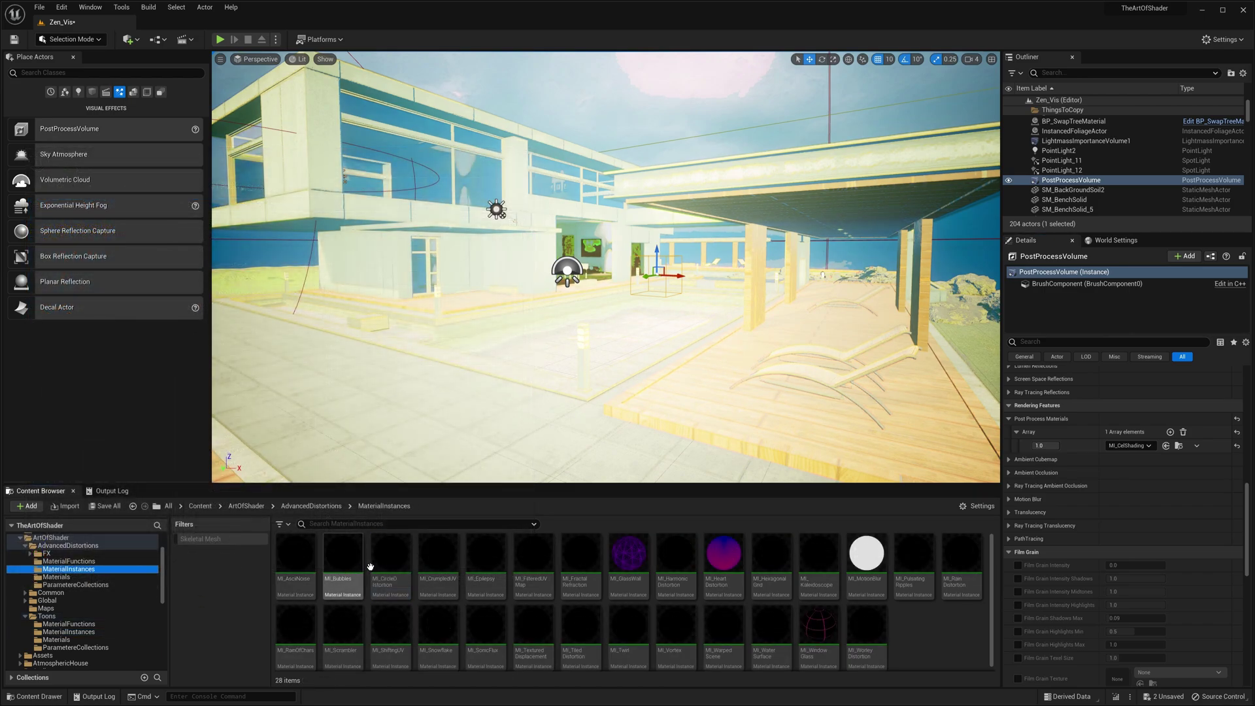
pyautogui.click(343, 565)
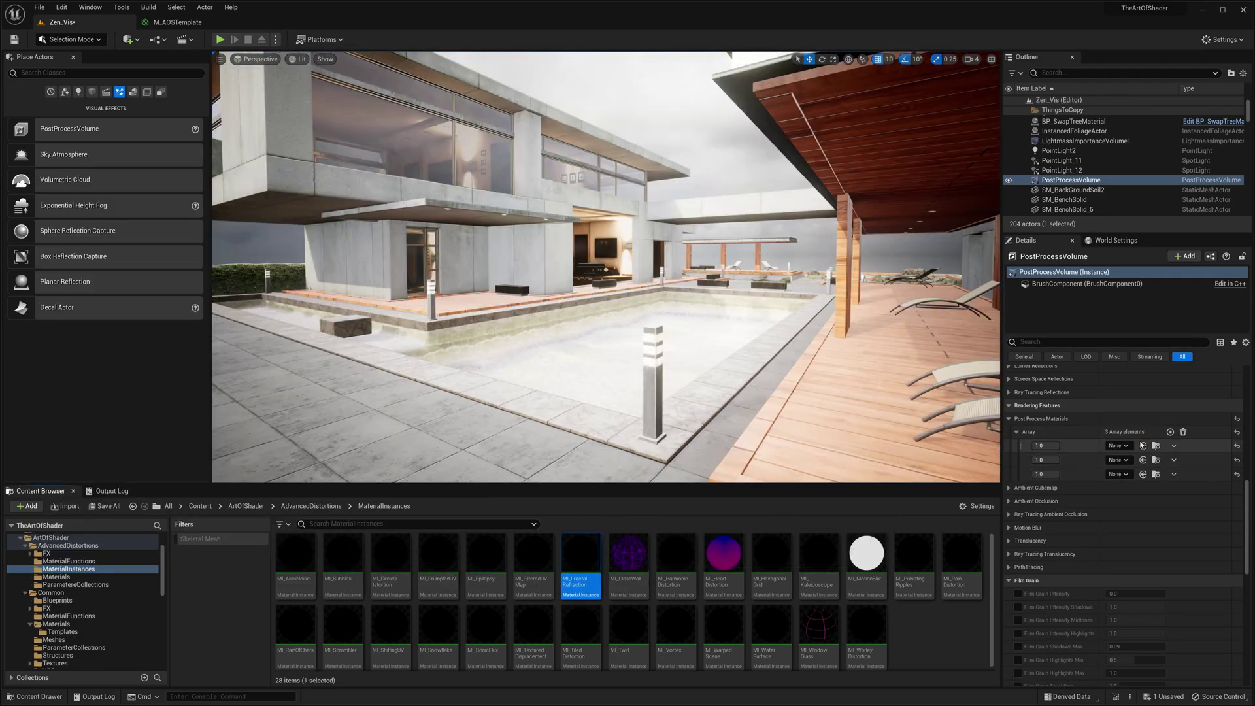
pyautogui.click(1143, 445)
pyautogui.click(863, 585)
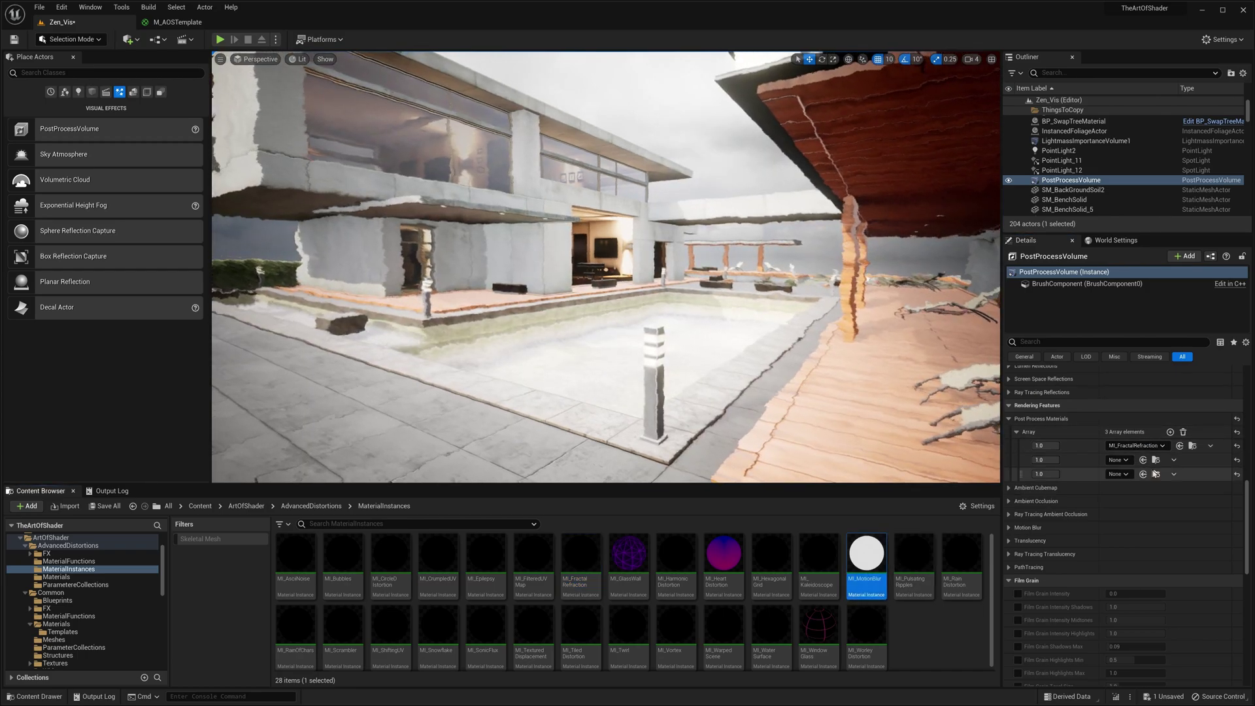
pyautogui.click(1143, 459)
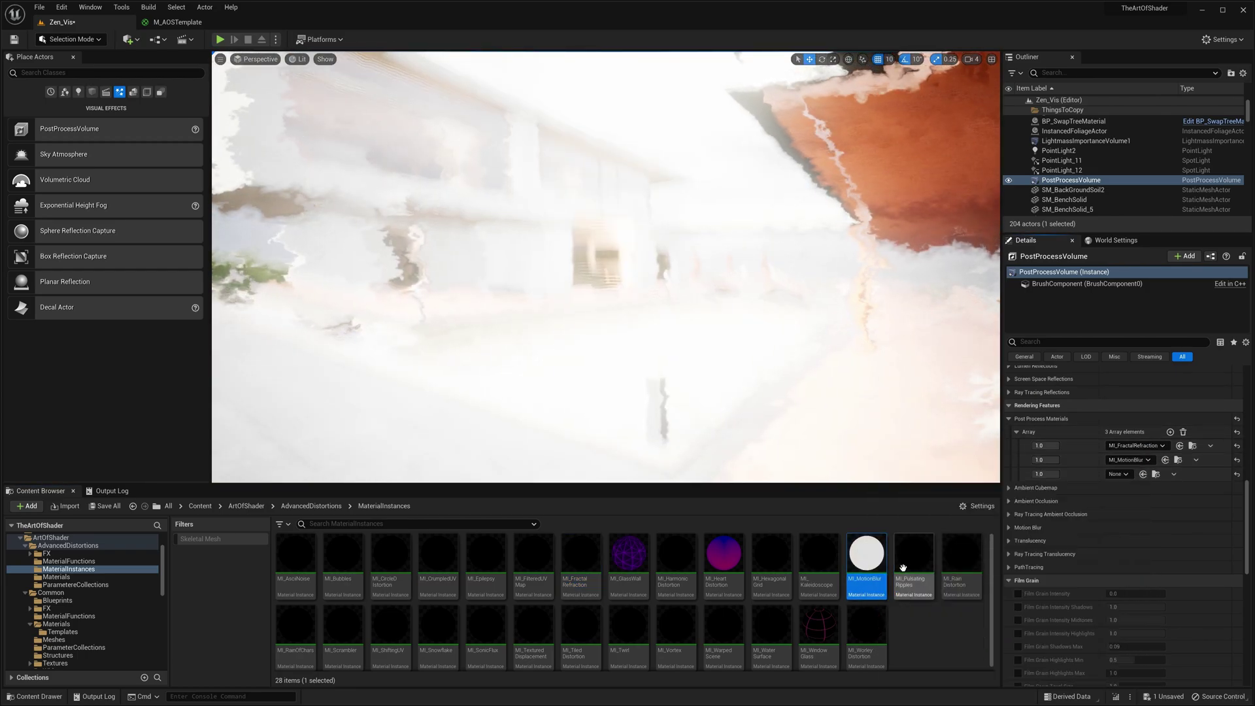
# Assign the Toons instance MI_CelShading to the third Post Process Materials element, then replace it with MI_Cartoony
pyautogui.scroll(-3, 85, 608)
pyautogui.click(69, 631)
pyautogui.click(380, 594)
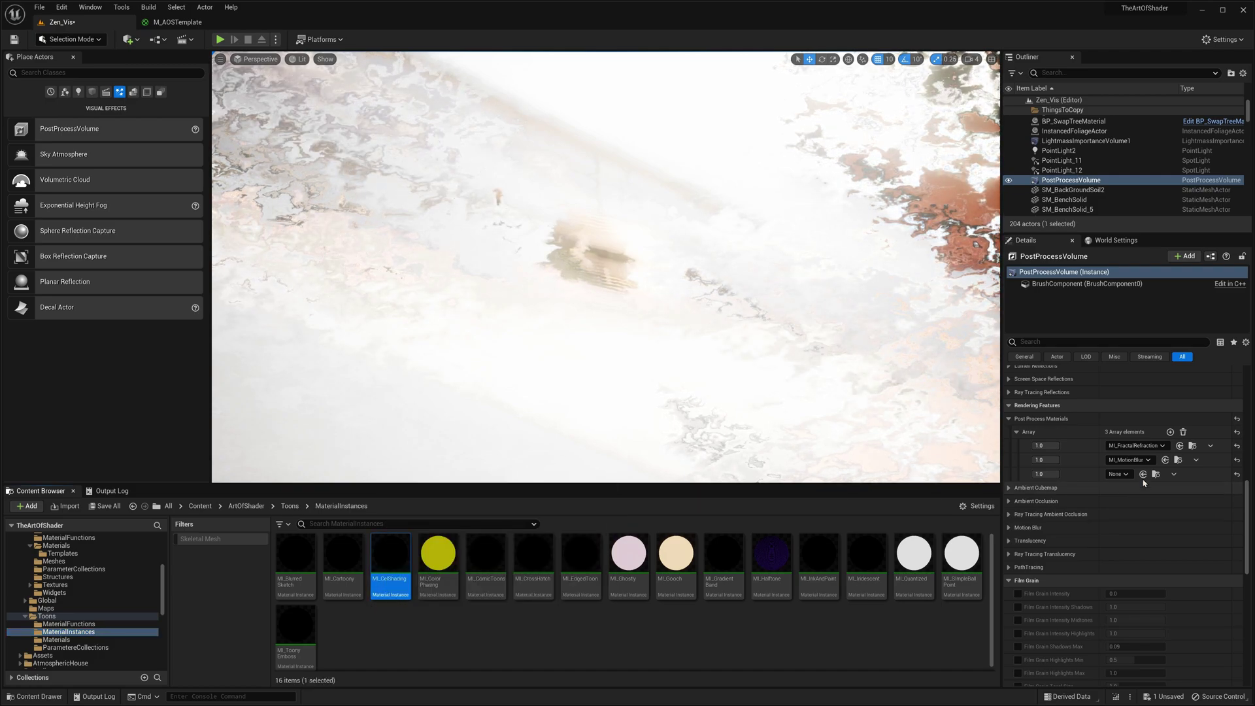
pyautogui.click(1143, 474)
pyautogui.click(353, 591)
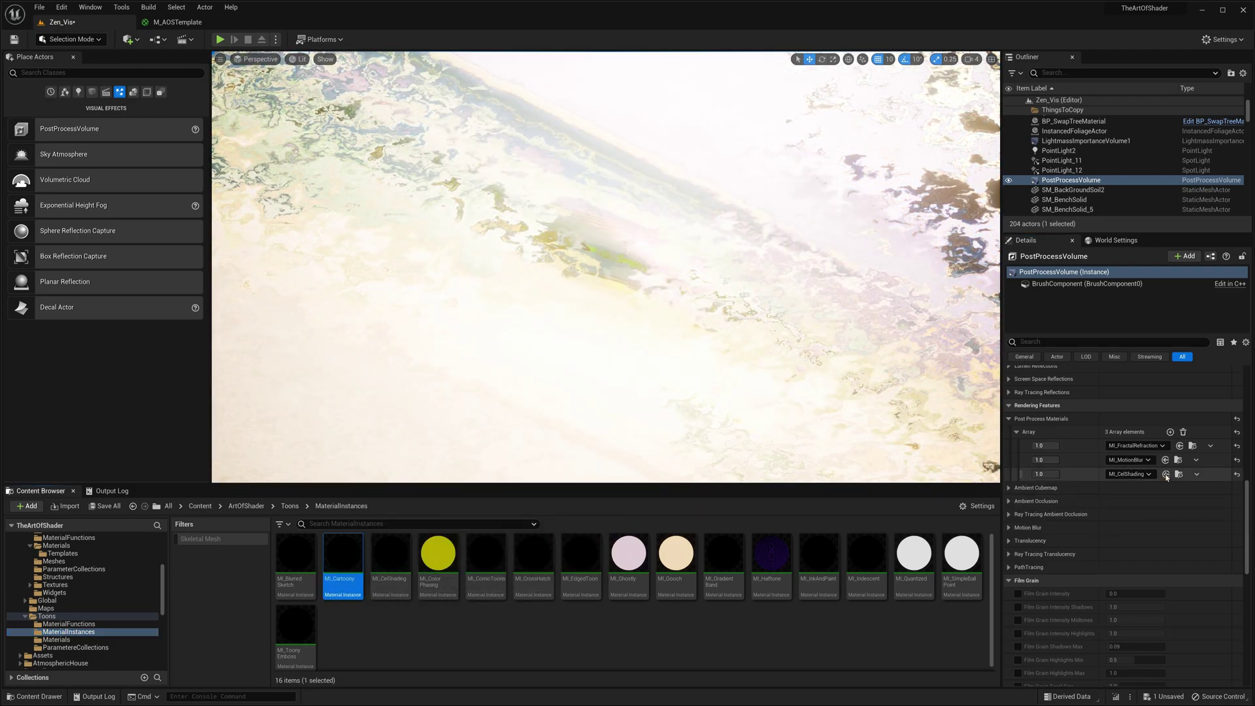
pyautogui.click(1165, 473)
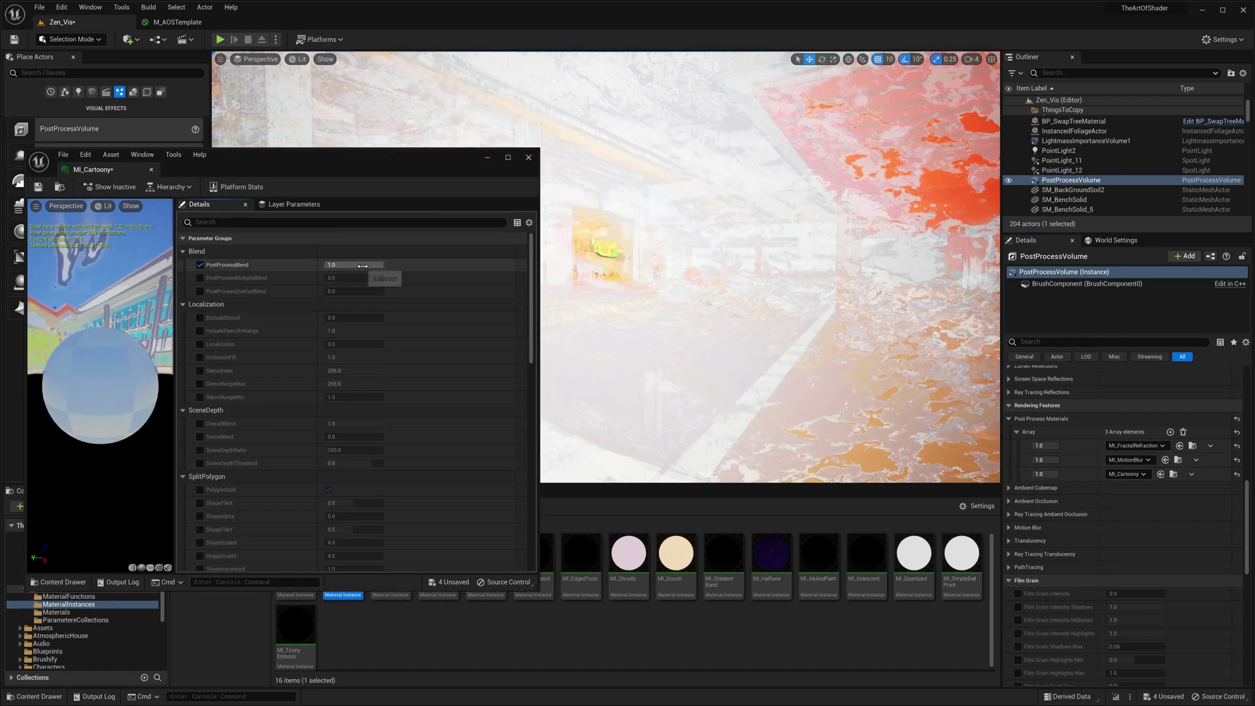
# Adjust MI_Cartoony's PostProcessBlend and recolor its Toons BaseTint light blue and LumaCoefficient pale beige
pyautogui.moveTo(369, 264)
pyautogui.mouseDown()
pyautogui.moveTo(326, 264)
pyautogui.moveTo(384, 264)
pyautogui.mouseUp()
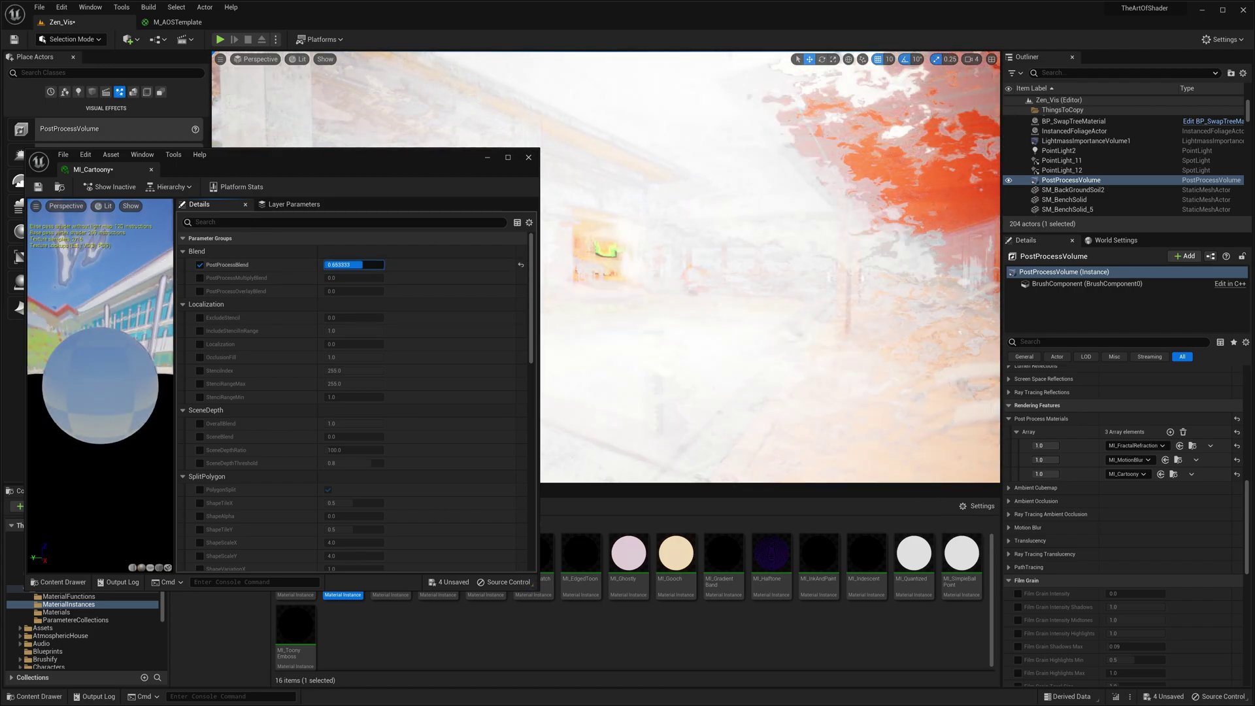
pyautogui.scroll(-15, 265, 474)
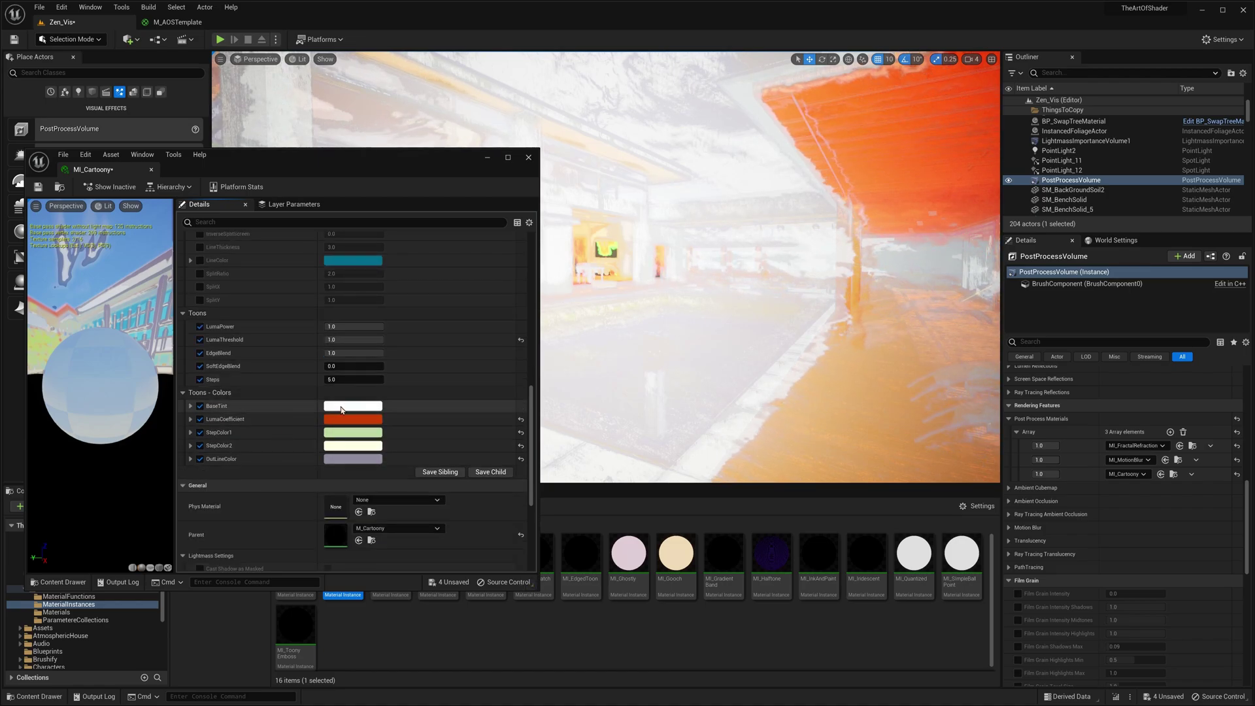
pyautogui.click(353, 406)
pyautogui.moveTo(404, 465); pyautogui.dragTo(367, 467)
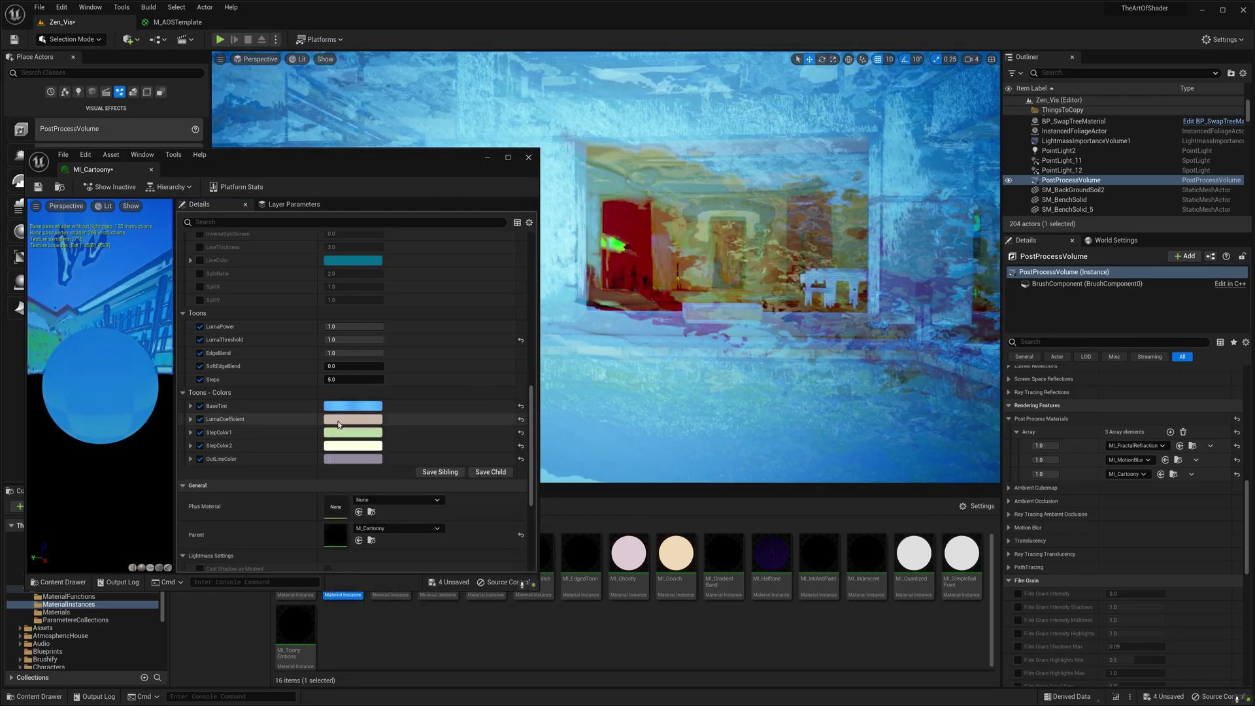
# Change MI_Cartoony's StepColor2 to magenta and accept the color
pyautogui.click(352, 445)
pyautogui.moveTo(368, 496); pyautogui.dragTo(407, 462)
pyautogui.click(478, 670)
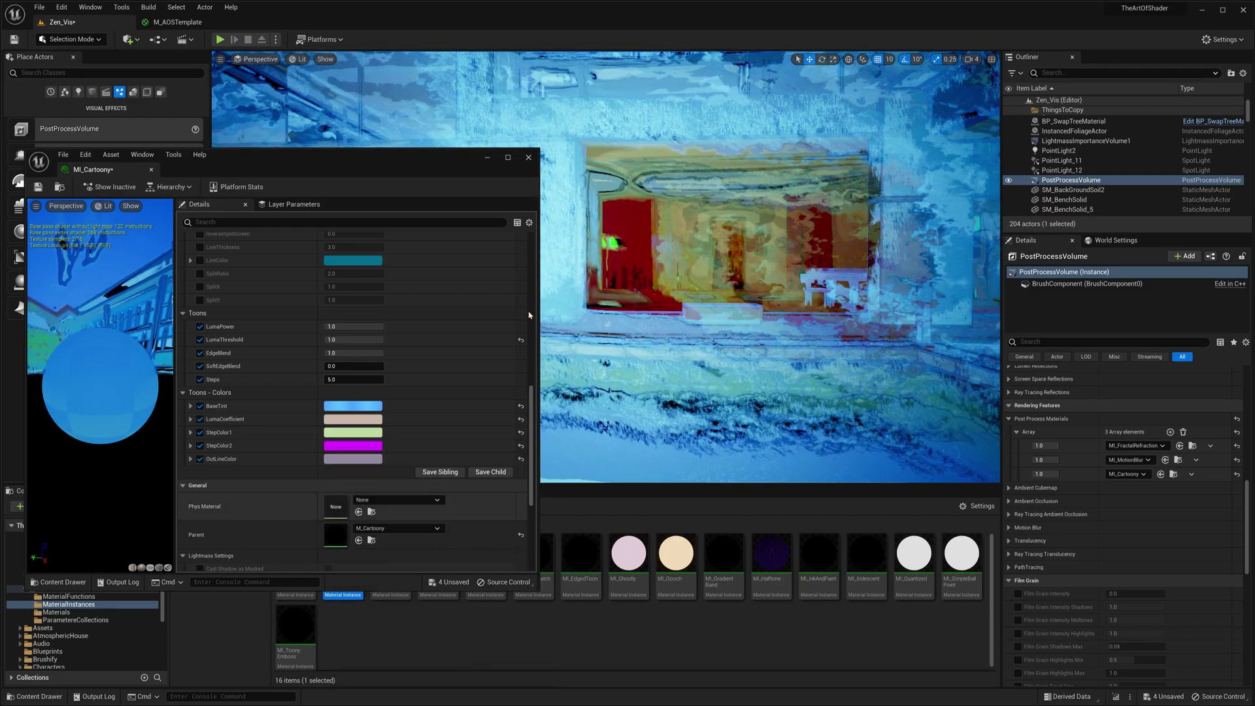
# Close MI_Cartoony, open the volume's first post process material MI_FractalRefraction, and lower its Distortion PositionScale to about 35.6
pyautogui.click(528, 157)
pyautogui.click(1192, 446)
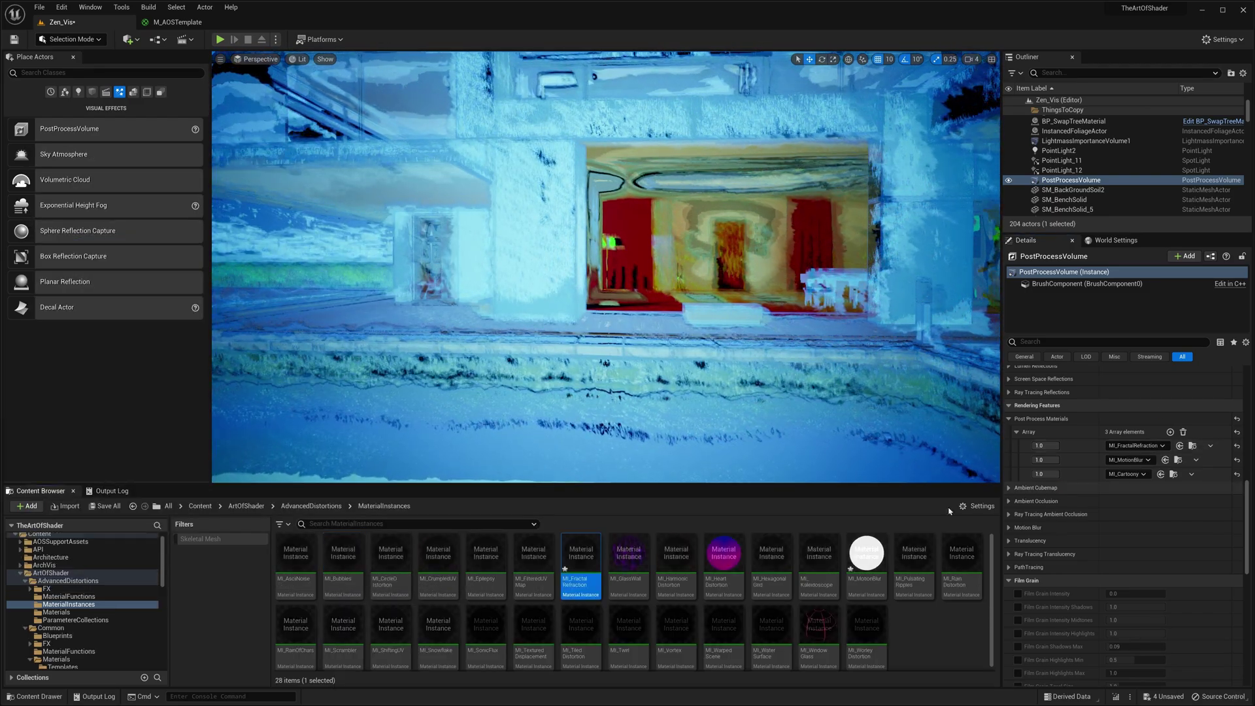
pyautogui.doubleClick(581, 554)
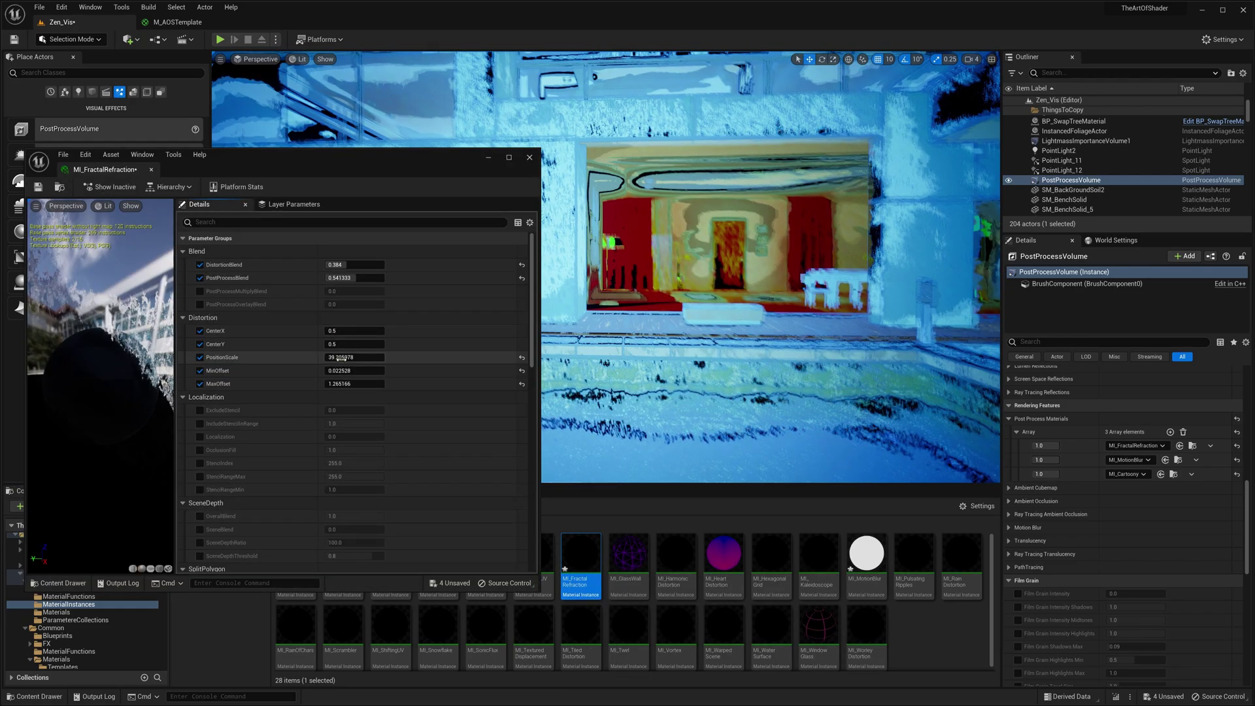
pyautogui.moveTo(342, 357)
pyautogui.mouseDown()
pyautogui.moveTo(294, 358)
pyautogui.moveTo(335, 358)
pyautogui.mouseUp()
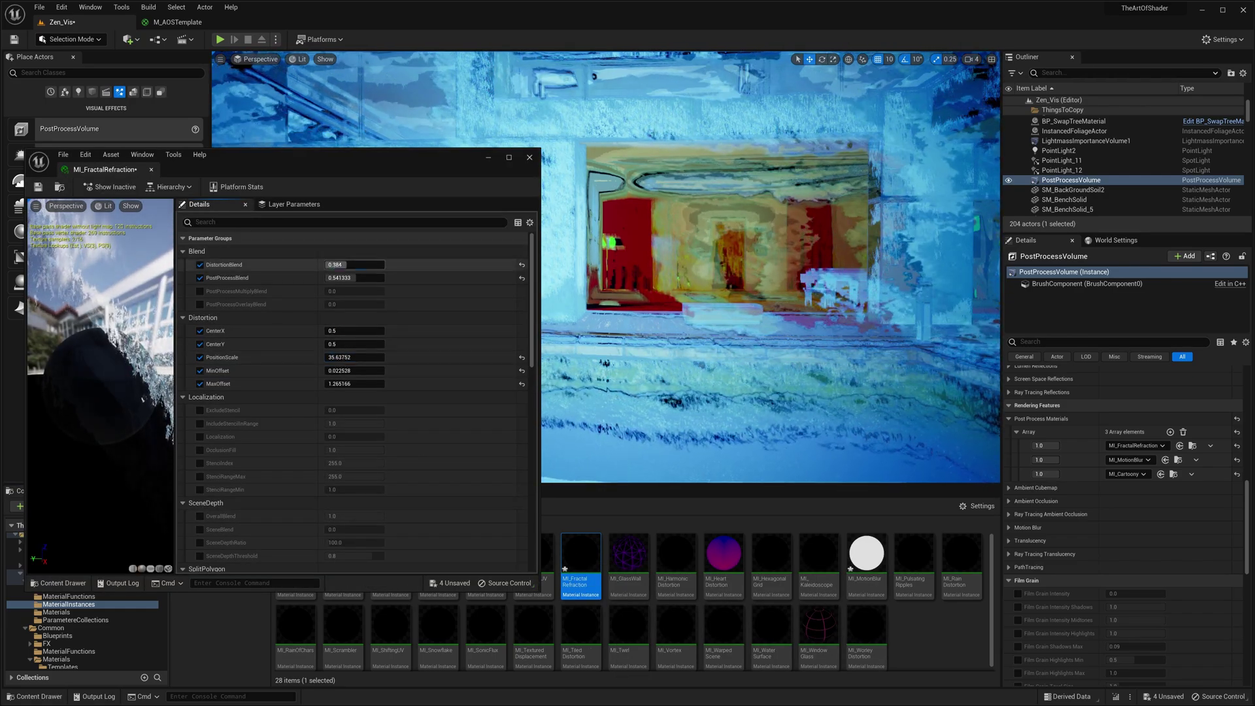